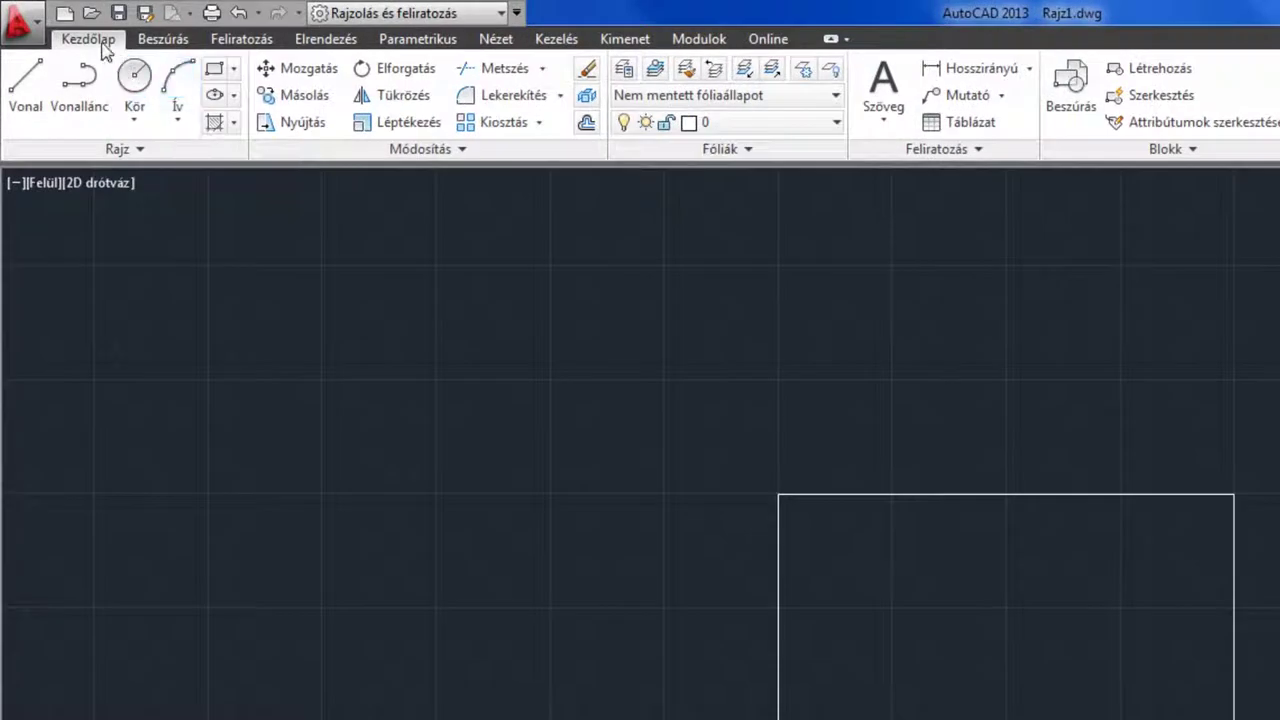
Expand the Arc drop-down in the Home tab's Draw panel to list the arc methods
click(178, 124)
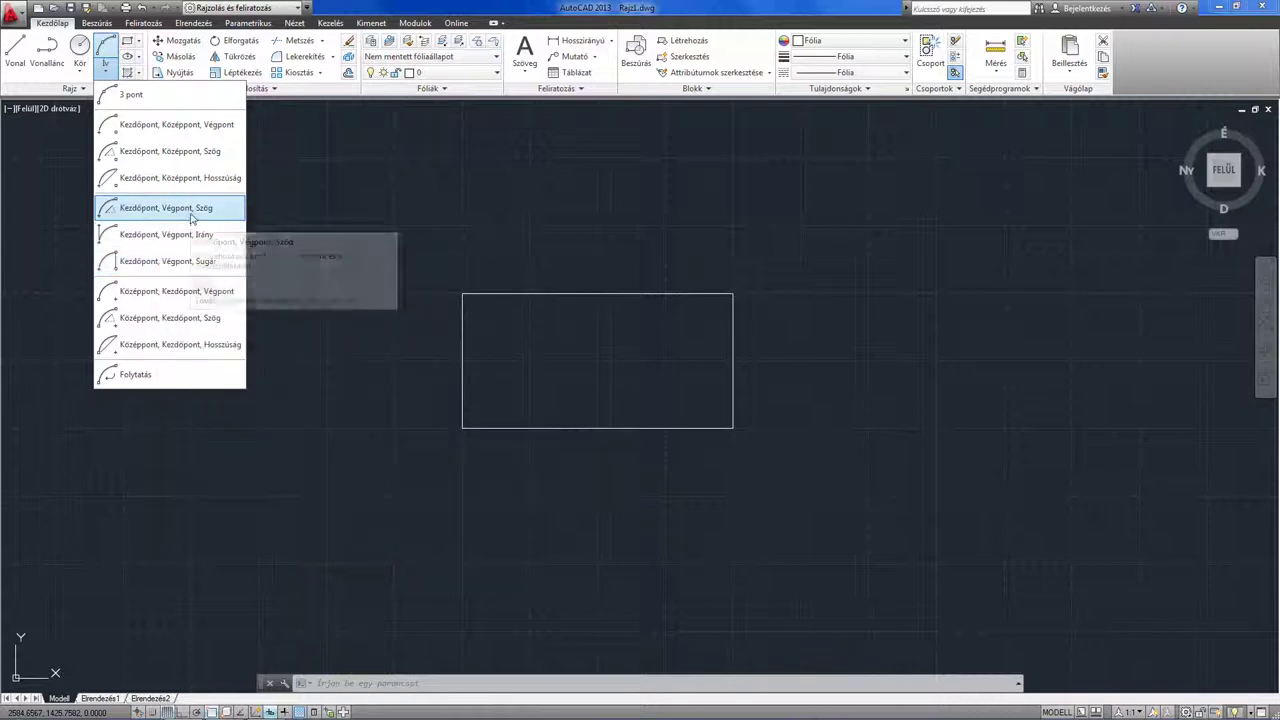
mouse_move(172, 136)
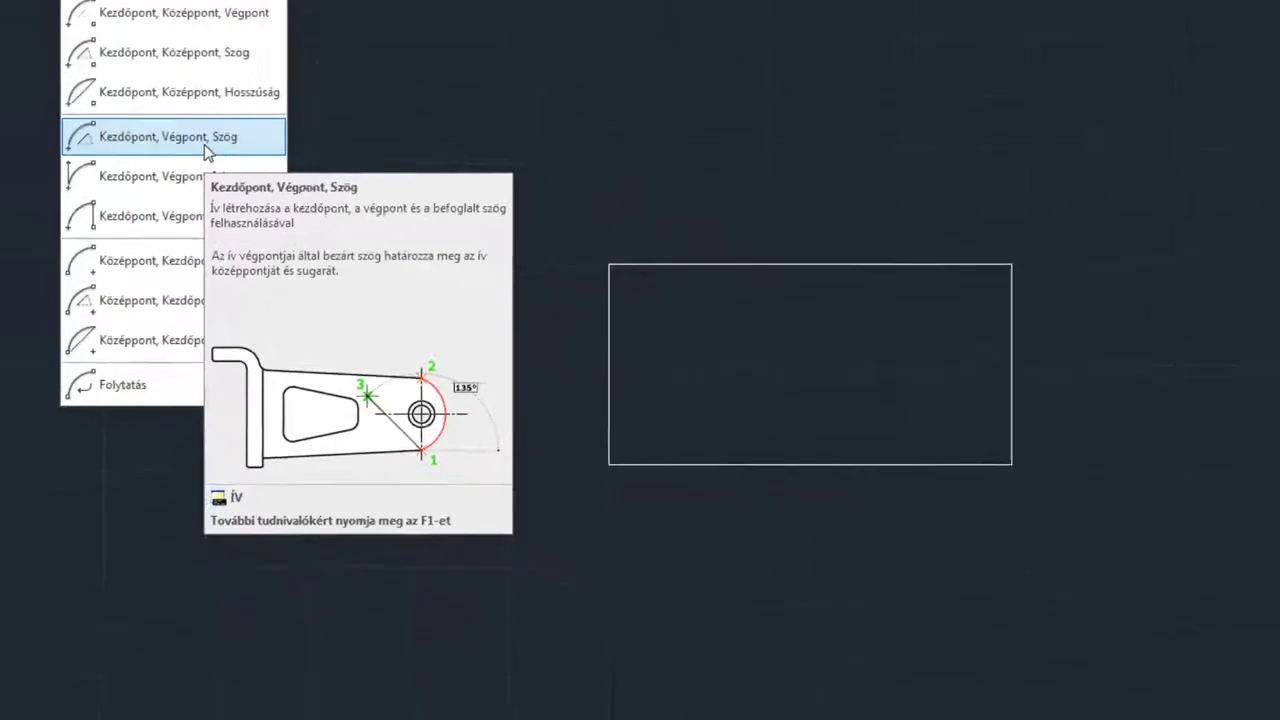
Draw a 45° Start-End-Angle arc from the top-left to the top-right corner, then erase it
click(177, 208)
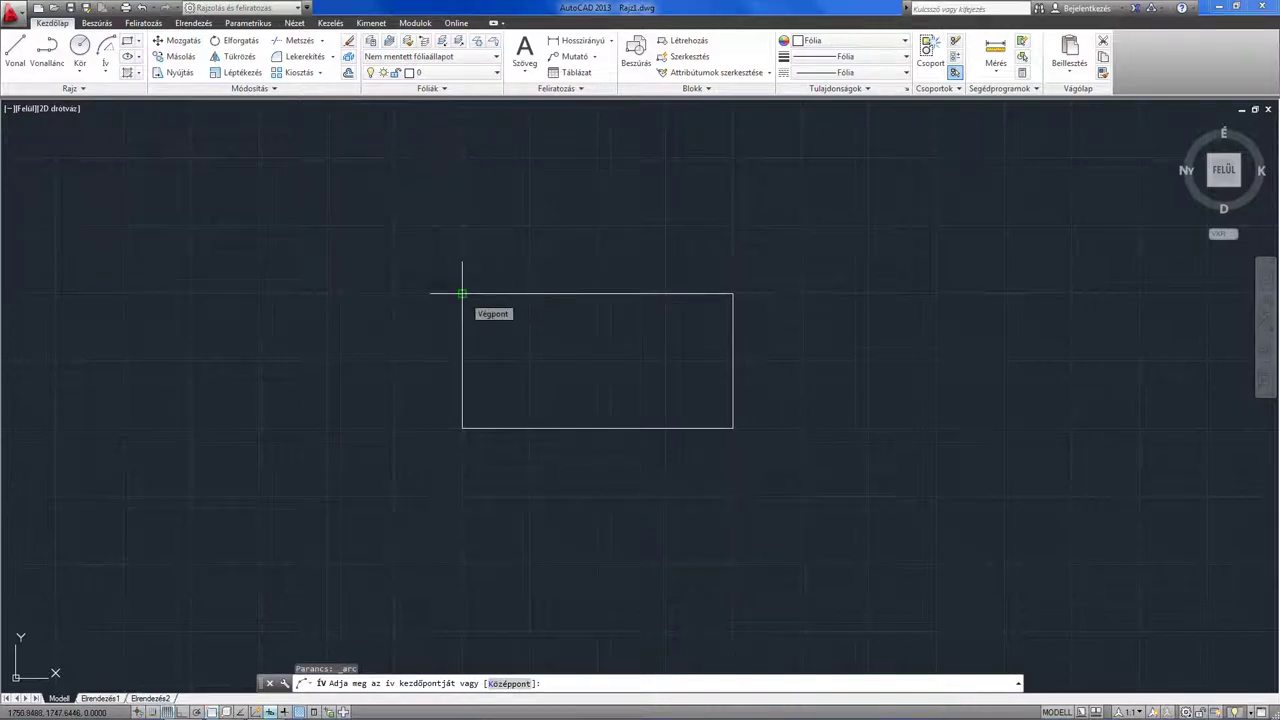
click(462, 294)
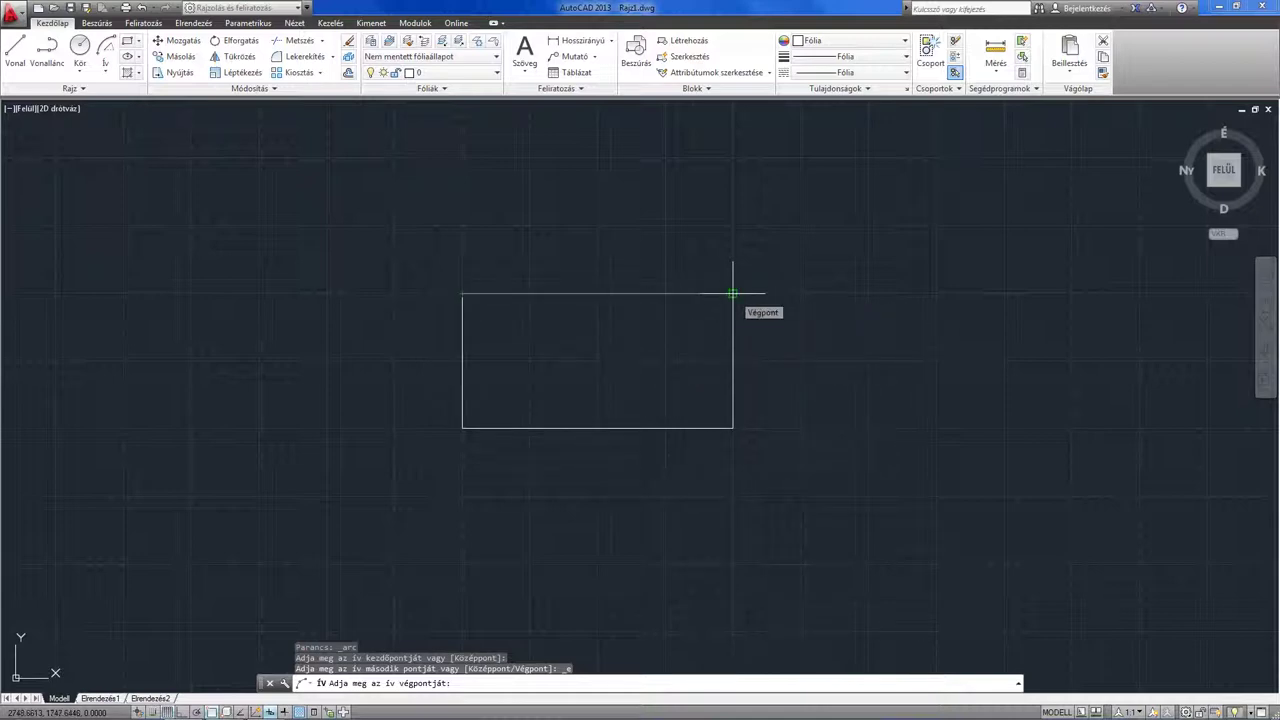
click(732, 294)
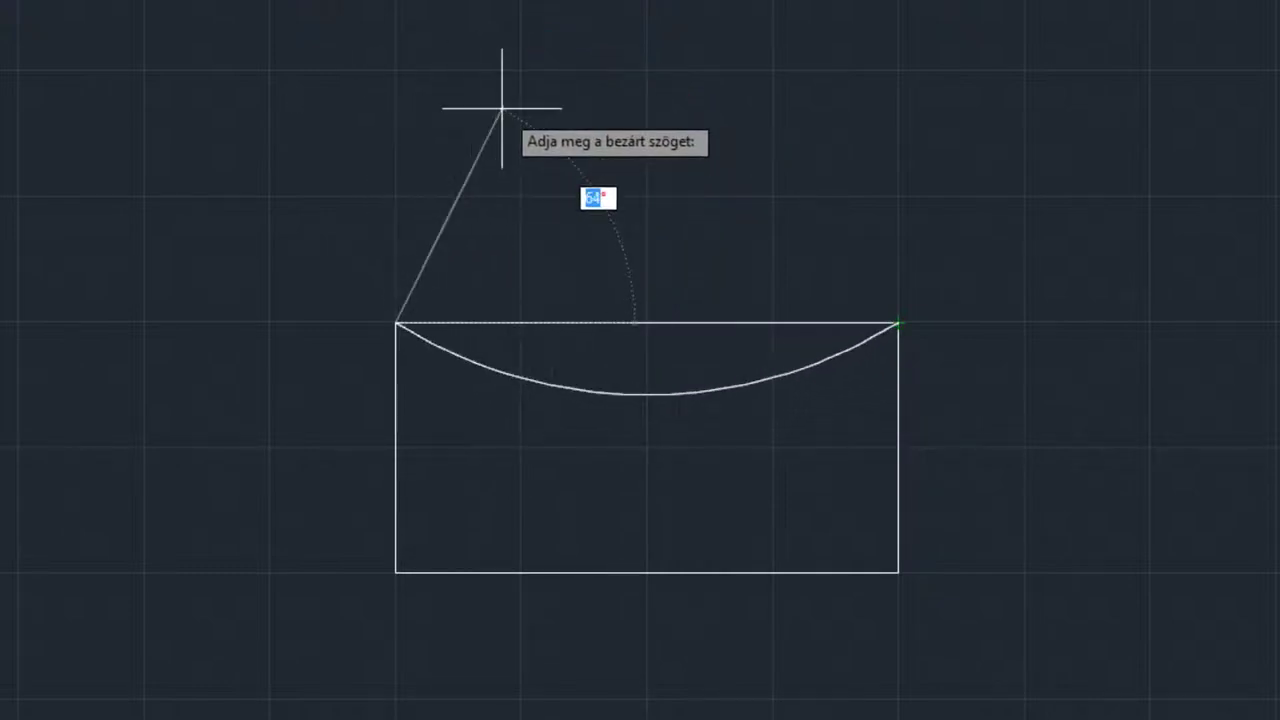
text(45)
key(Return)
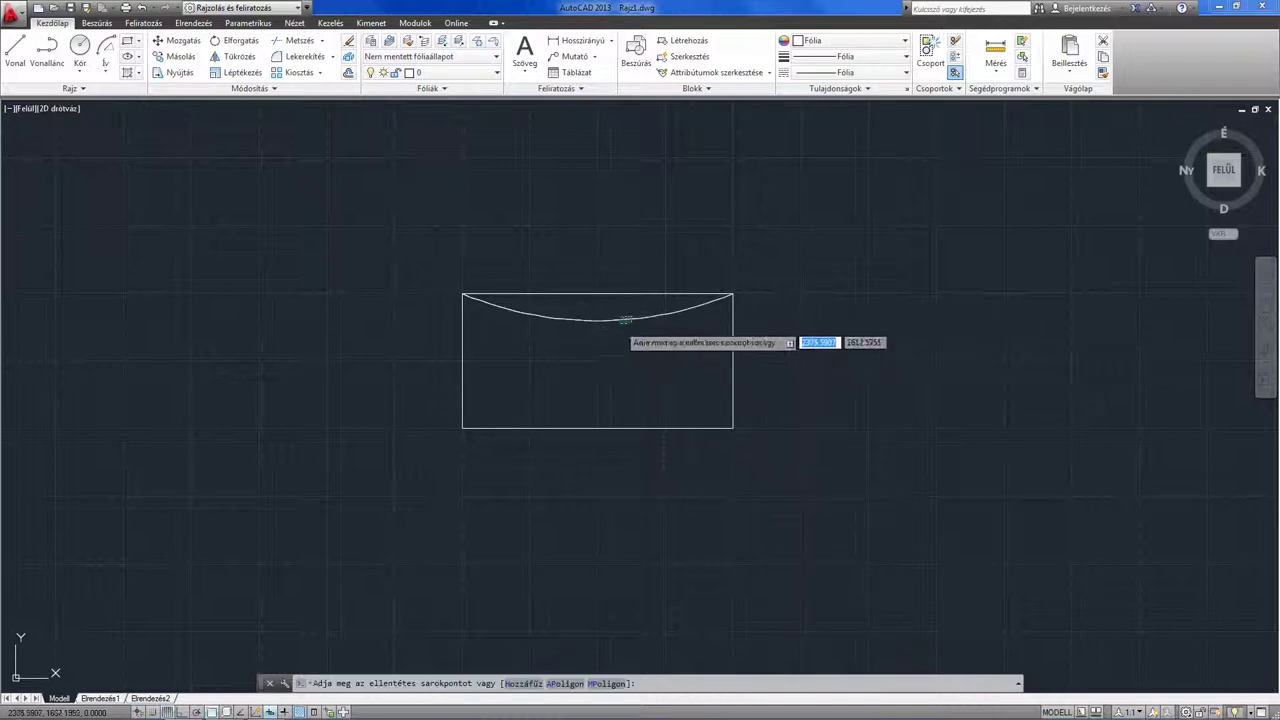
click(598, 320)
key(Delete)
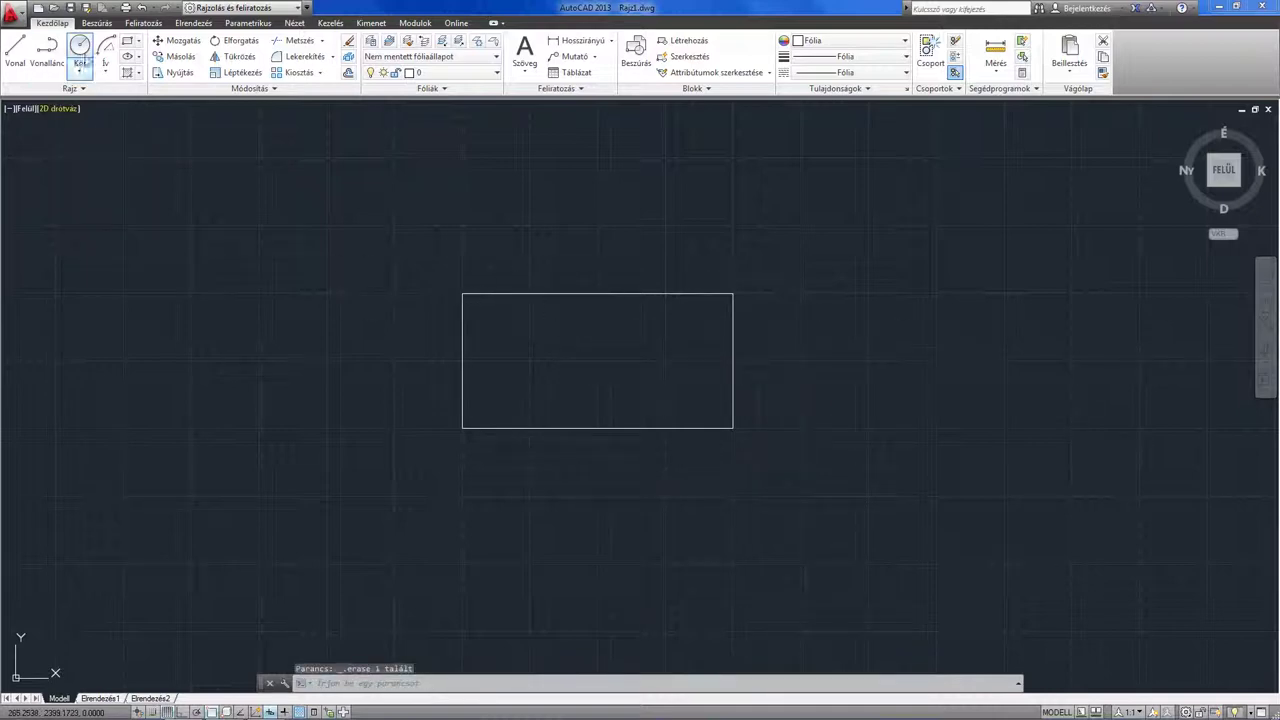
Draw a 90° Start-End-Angle arc from the top-right to the top-left corner
click(105, 50)
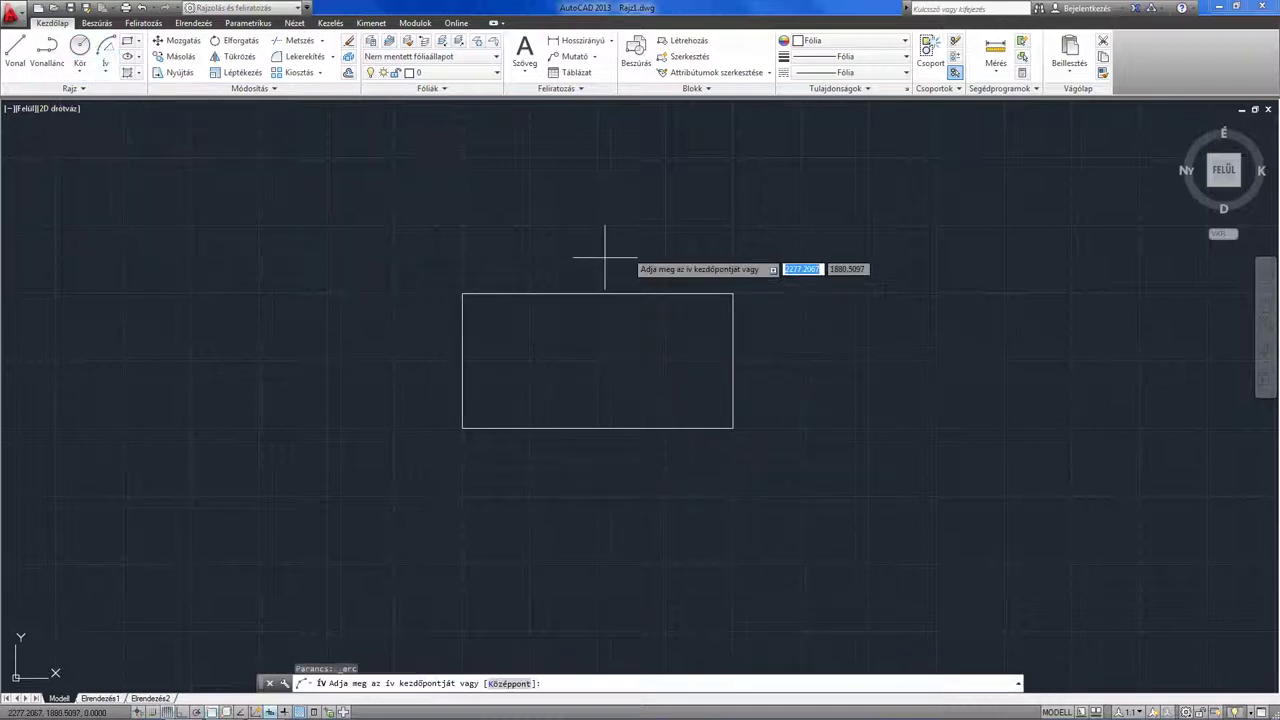
click(732, 293)
key(Down)
key(Down)
key(Return)
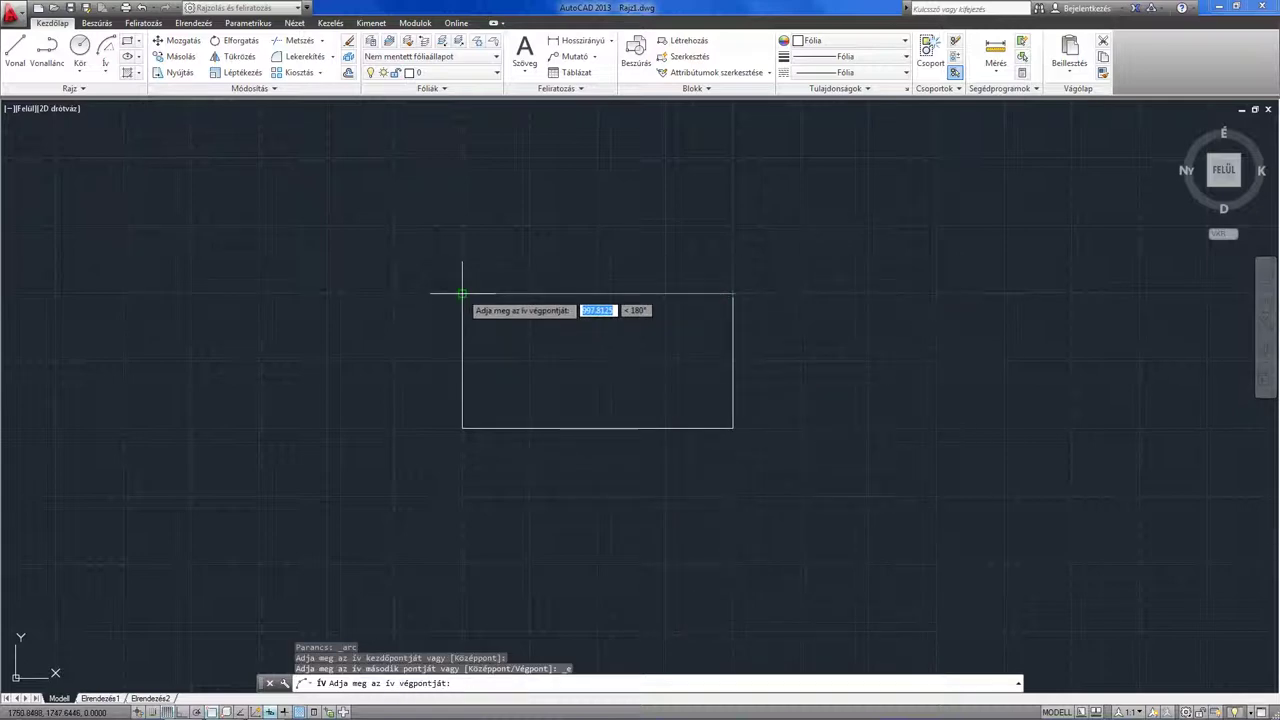
click(462, 293)
key(Down)
key(Return)
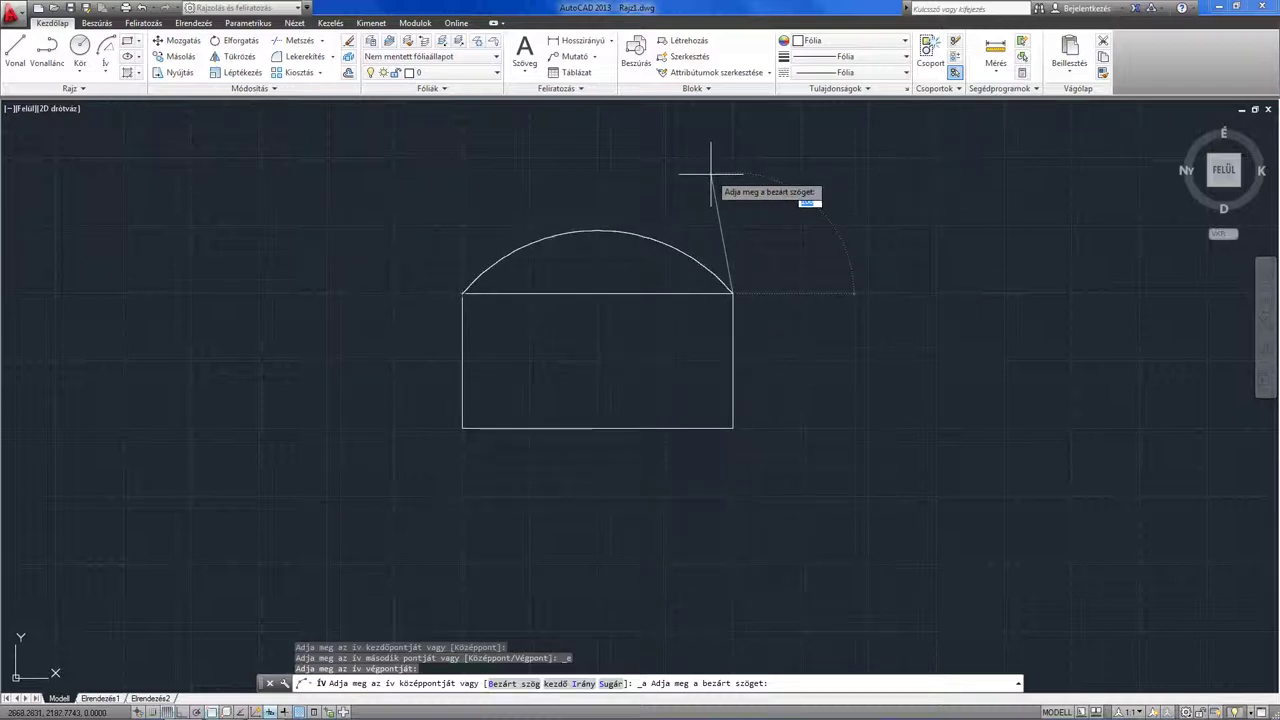
text(90)
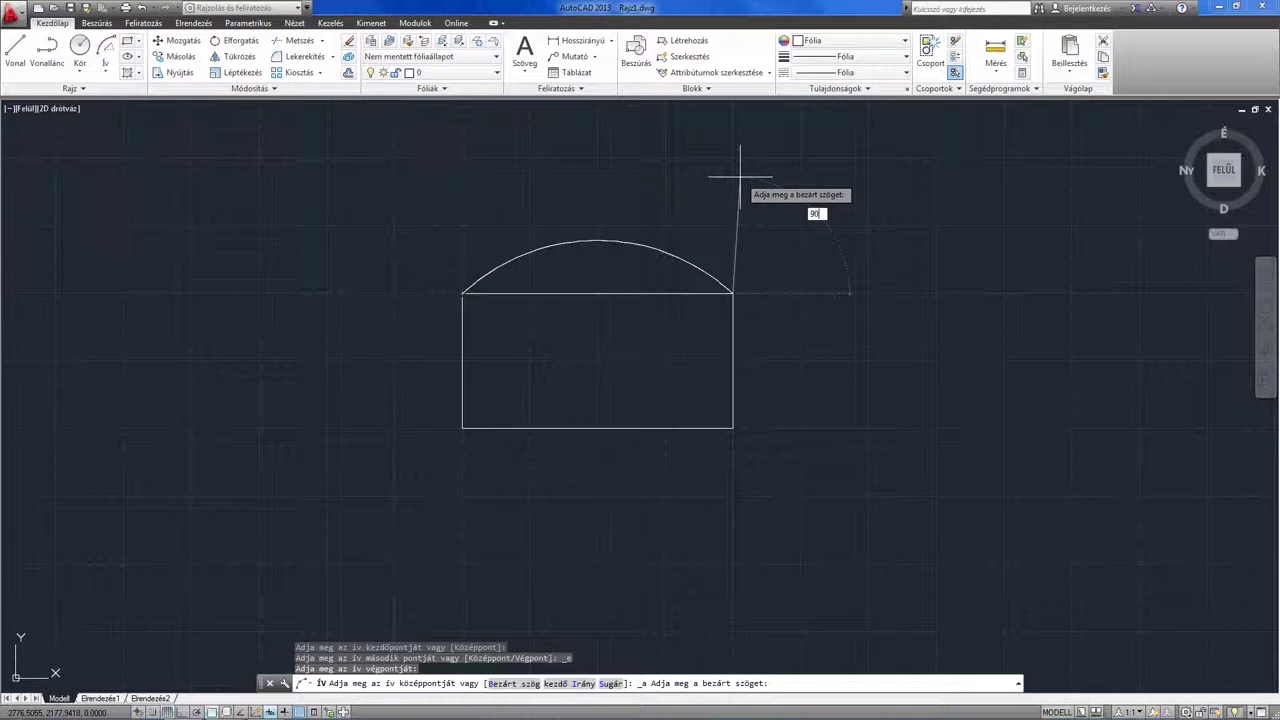
key(Return)
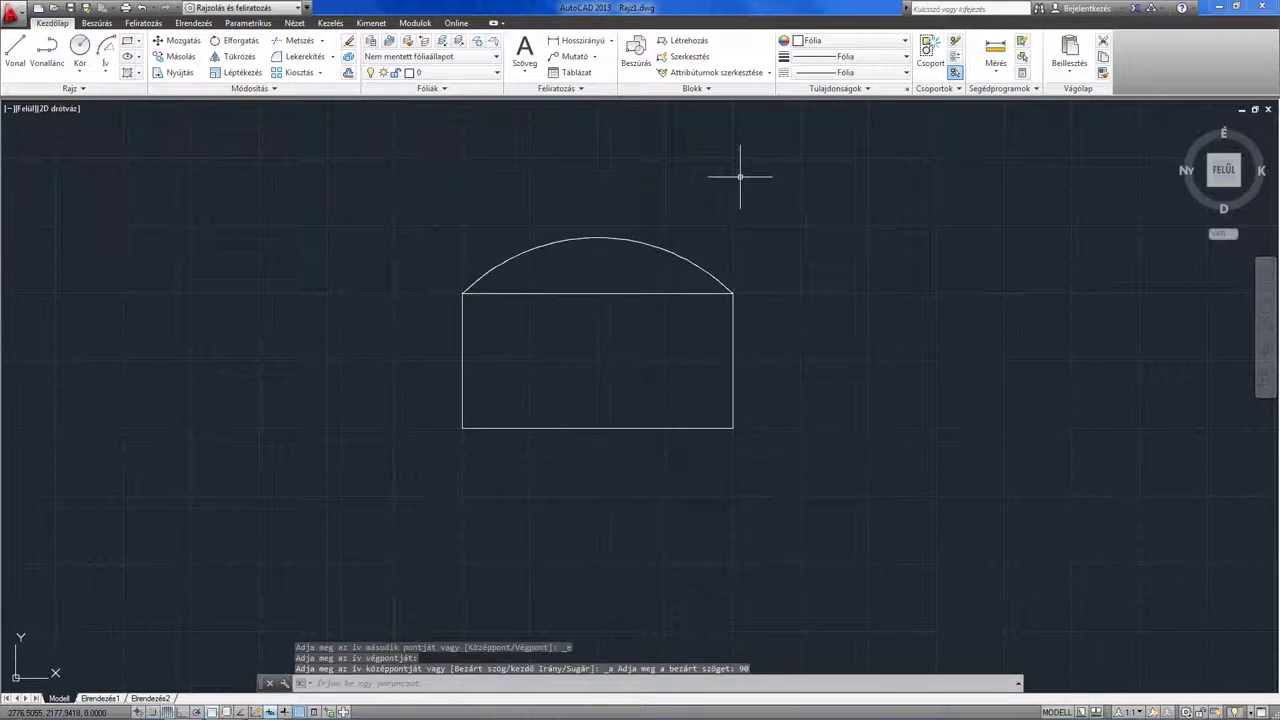
Select the 90° arc above the rectangle and erase it
click(600, 238)
click(527, 220)
key(Escape)
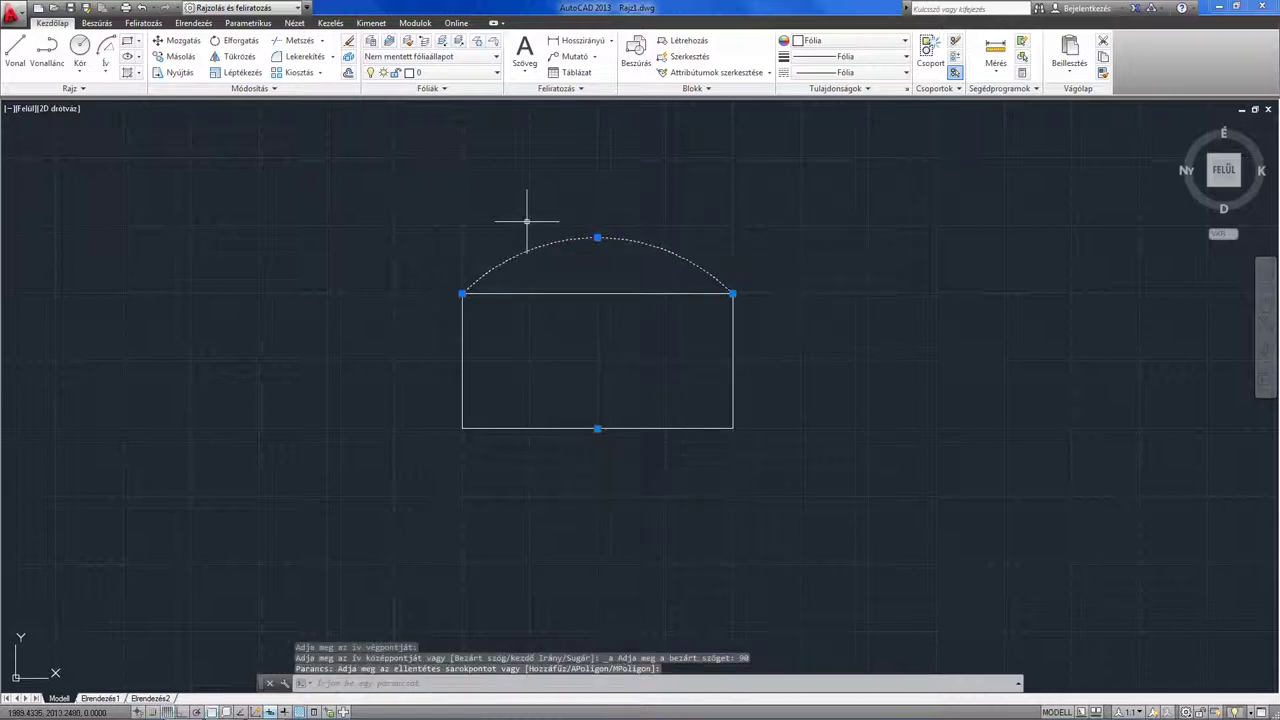
key(Delete)
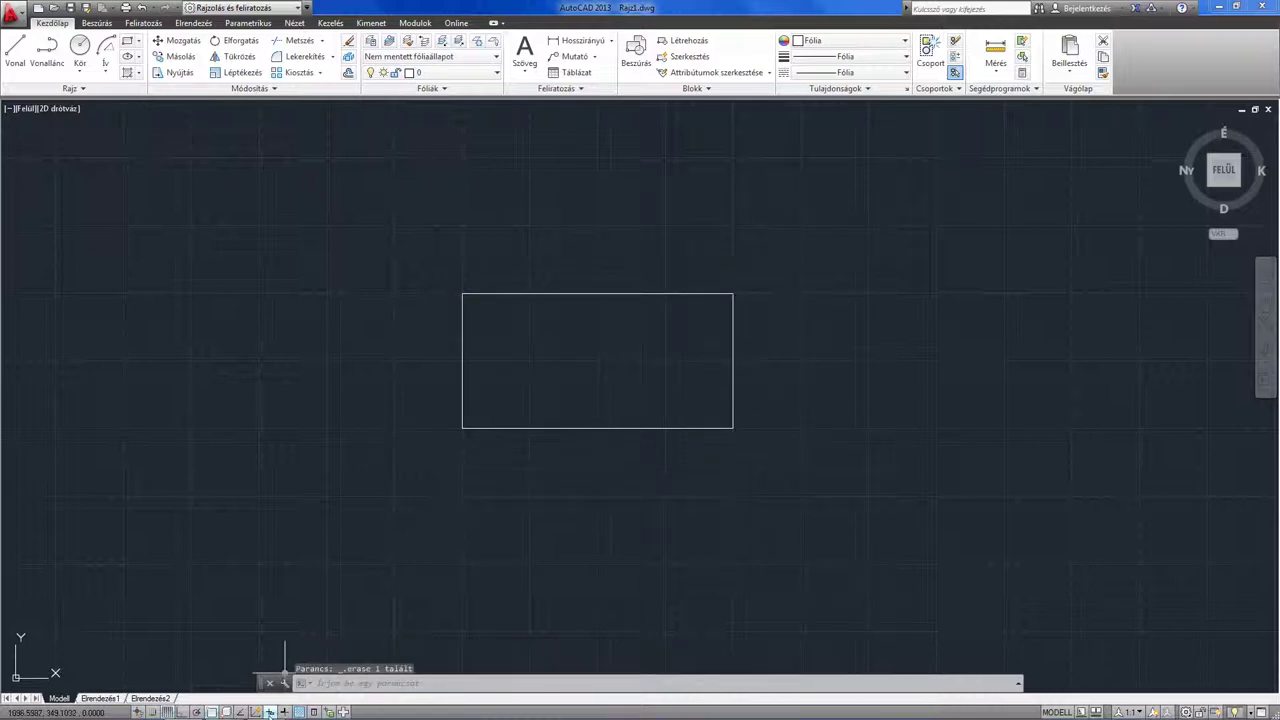
Draw a Start-End-Direction arc across the top corners, aimed up and right, then erase it
click(108, 74)
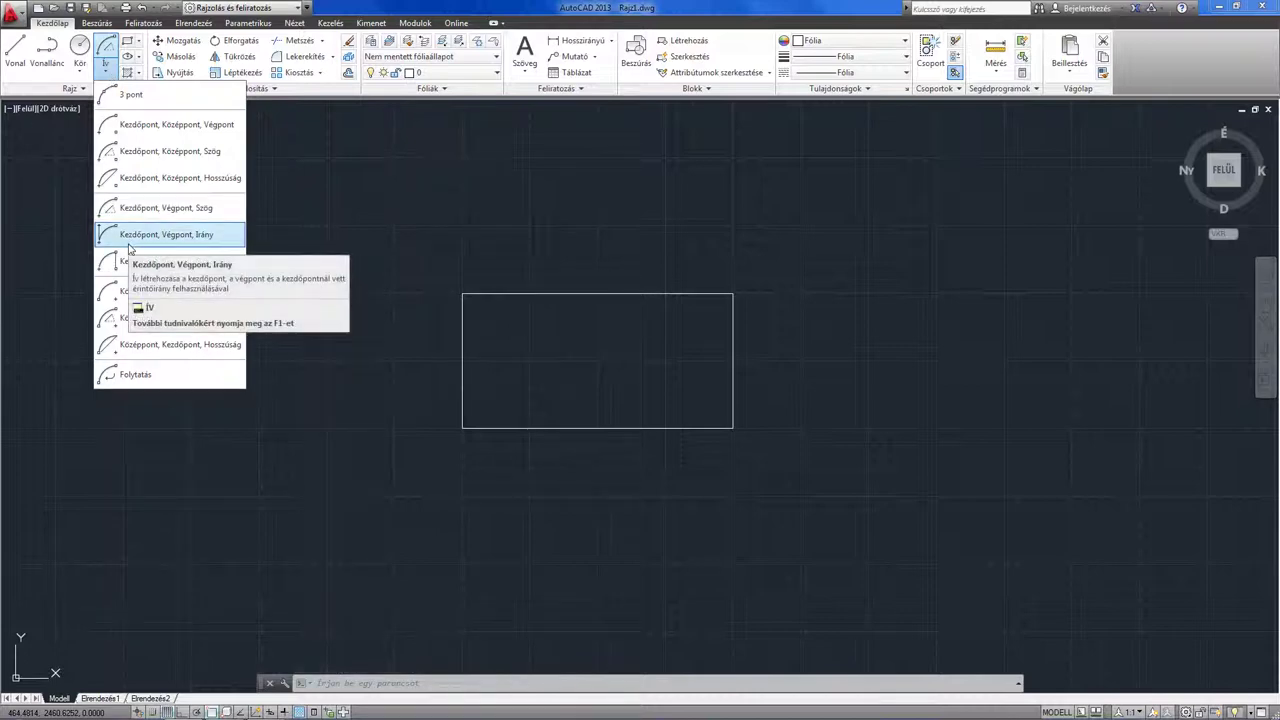
click(130, 236)
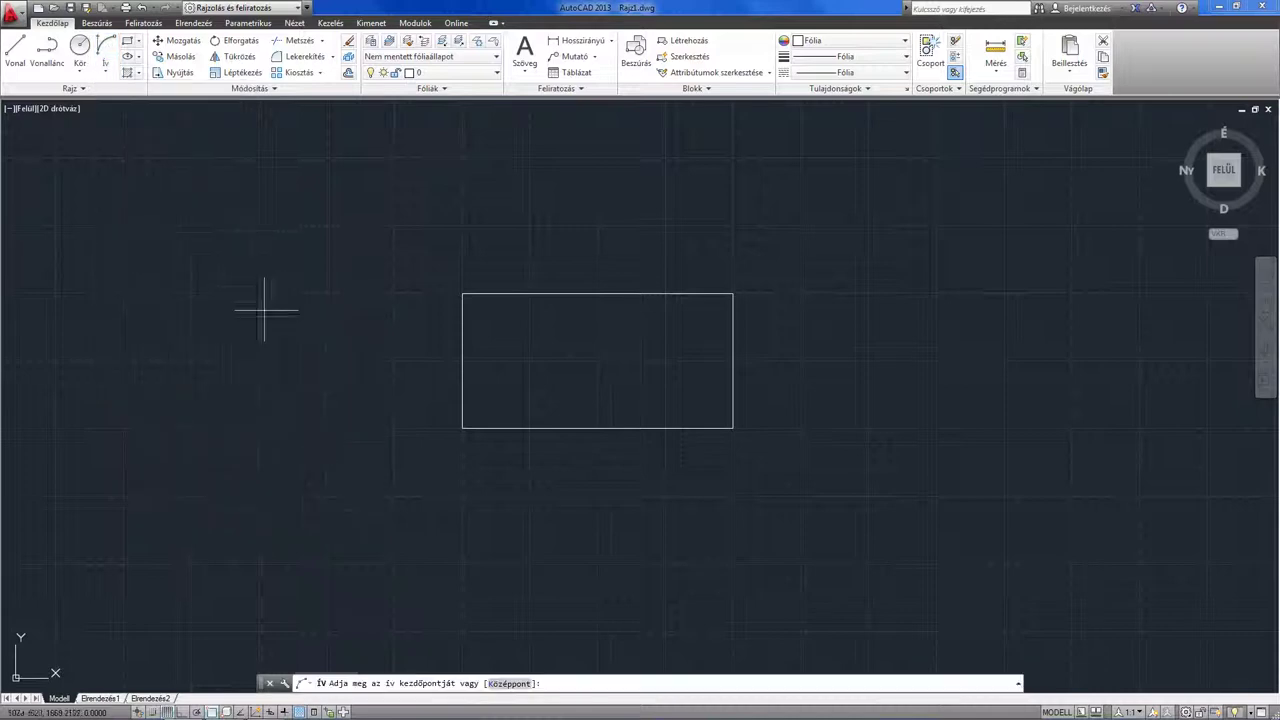
click(462, 294)
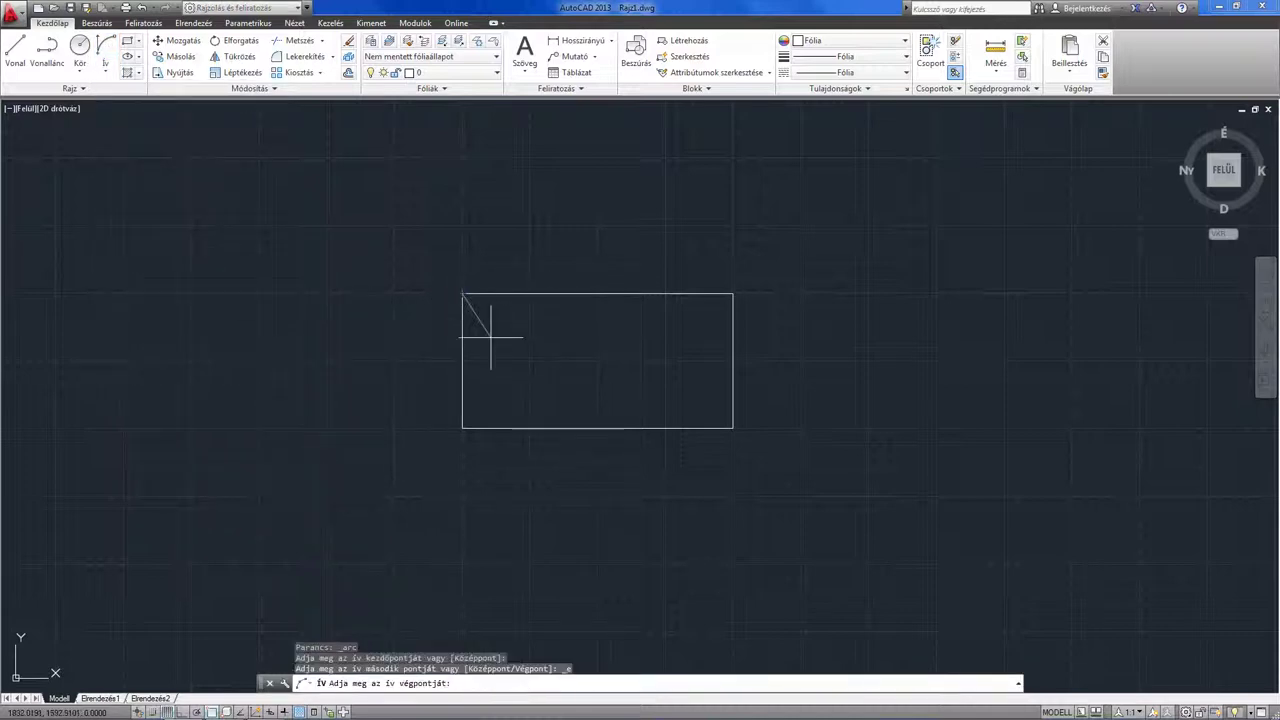
click(733, 294)
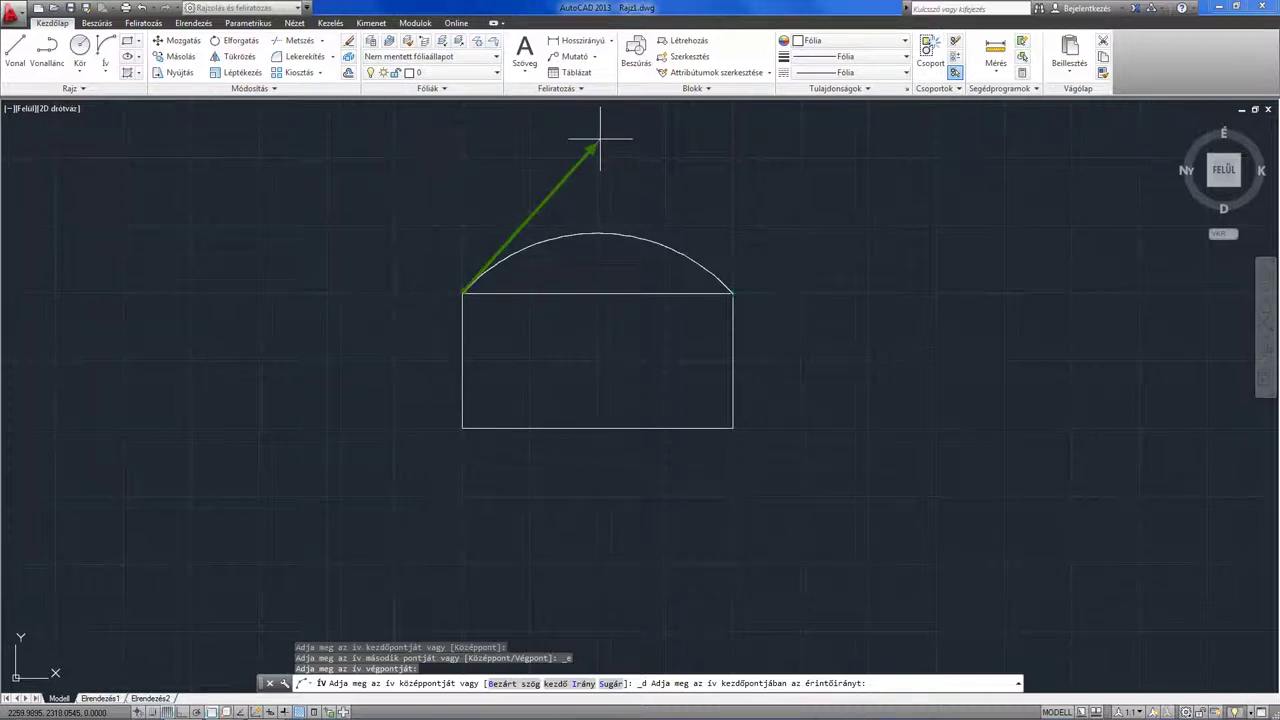
click(600, 139)
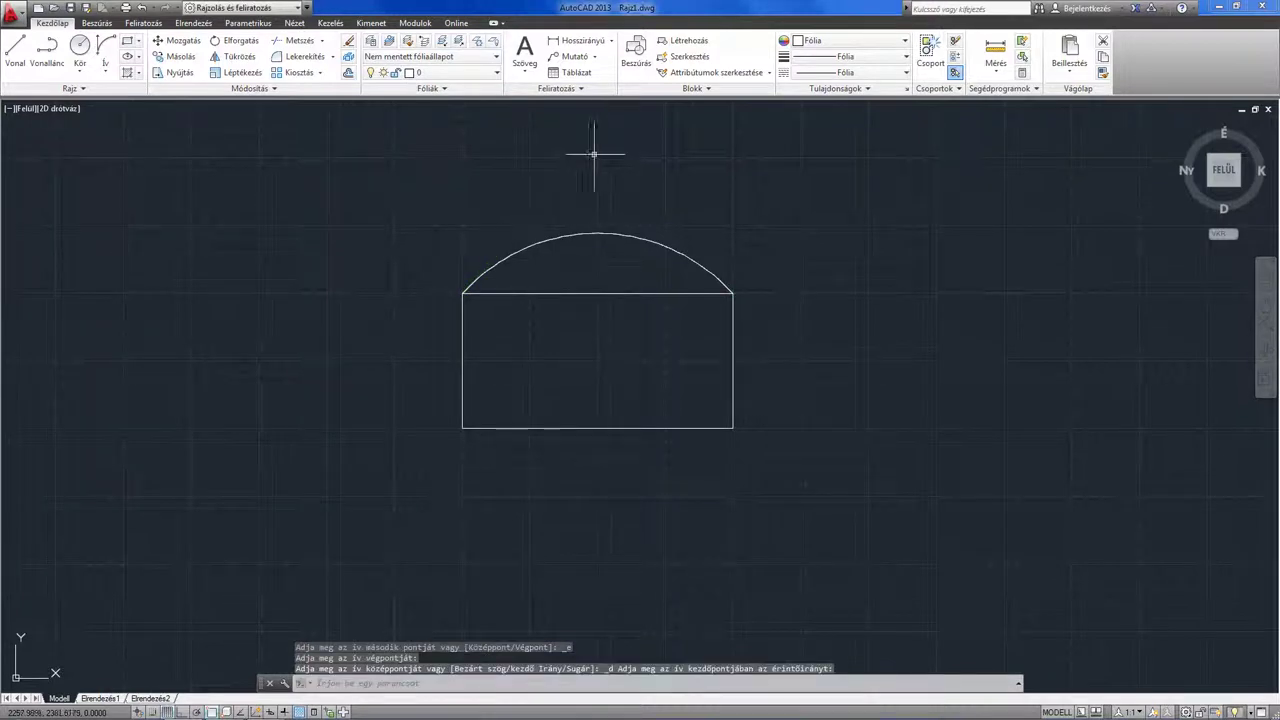
middle_drag(600, 257, 593, 281)
click(617, 268)
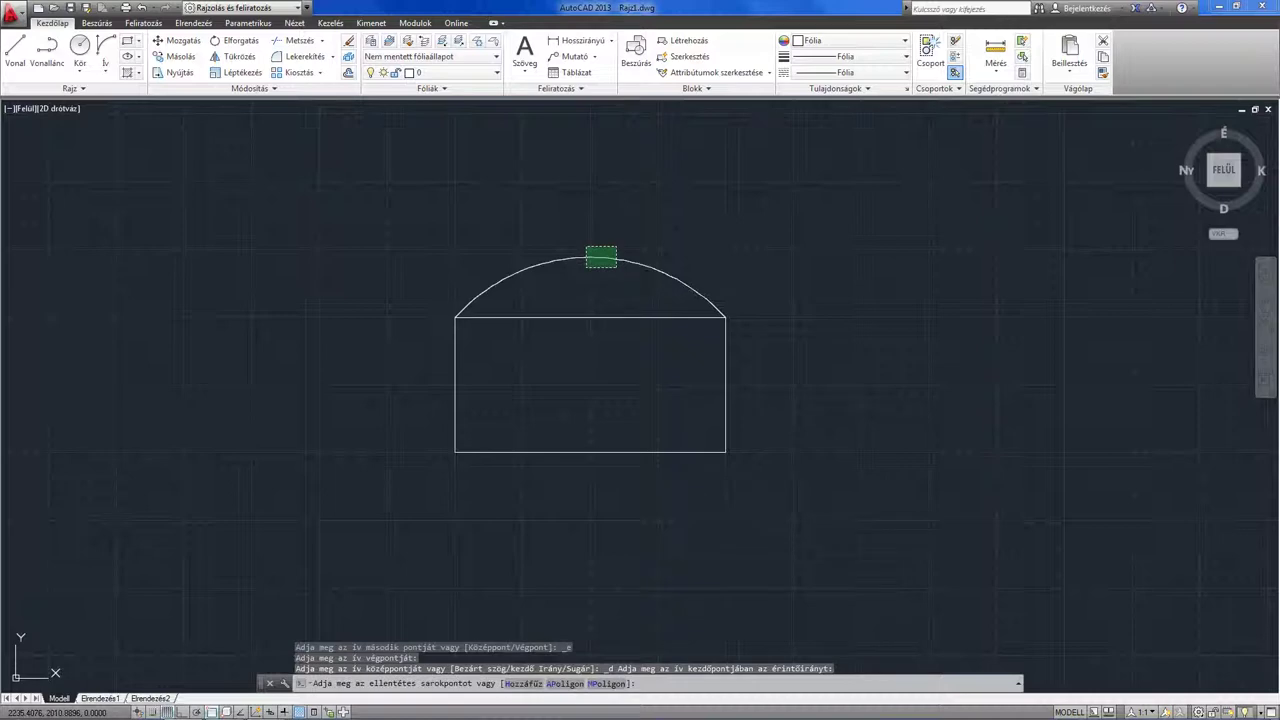
click(586, 246)
key(Delete)
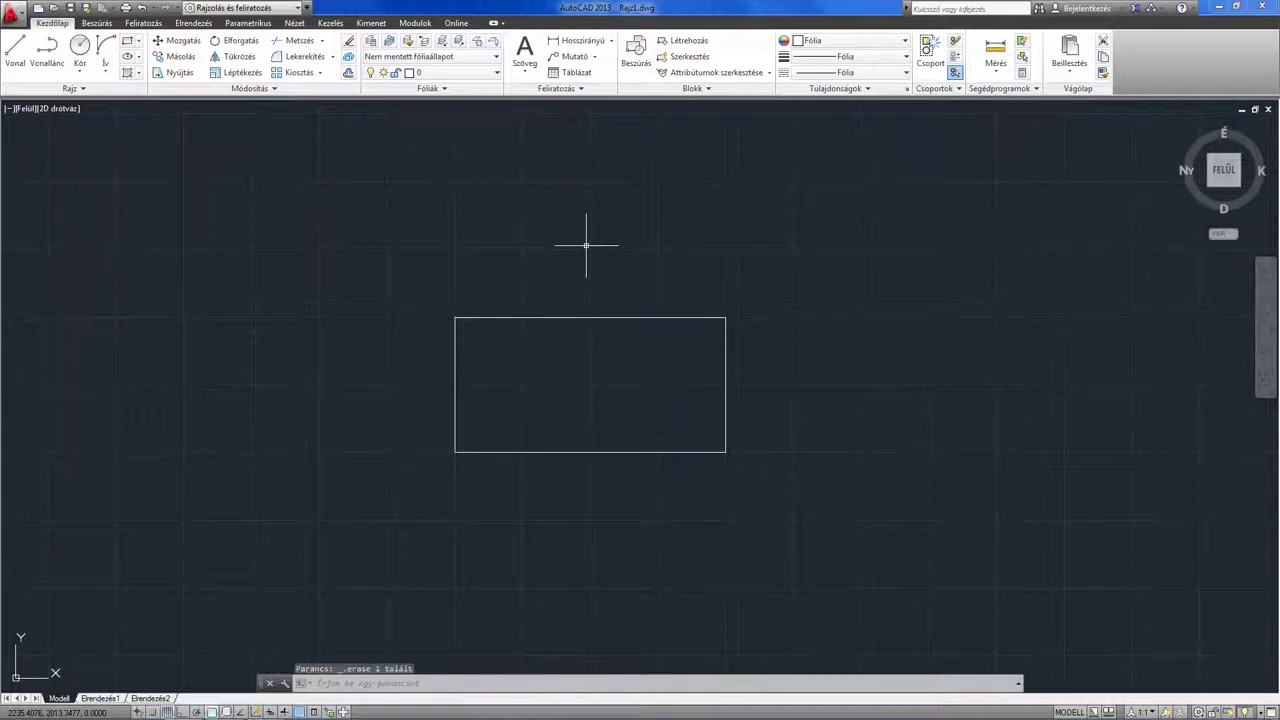
Begin another Start-End-Direction arc, cancel it, and reopen the Arc methods list
click(105, 52)
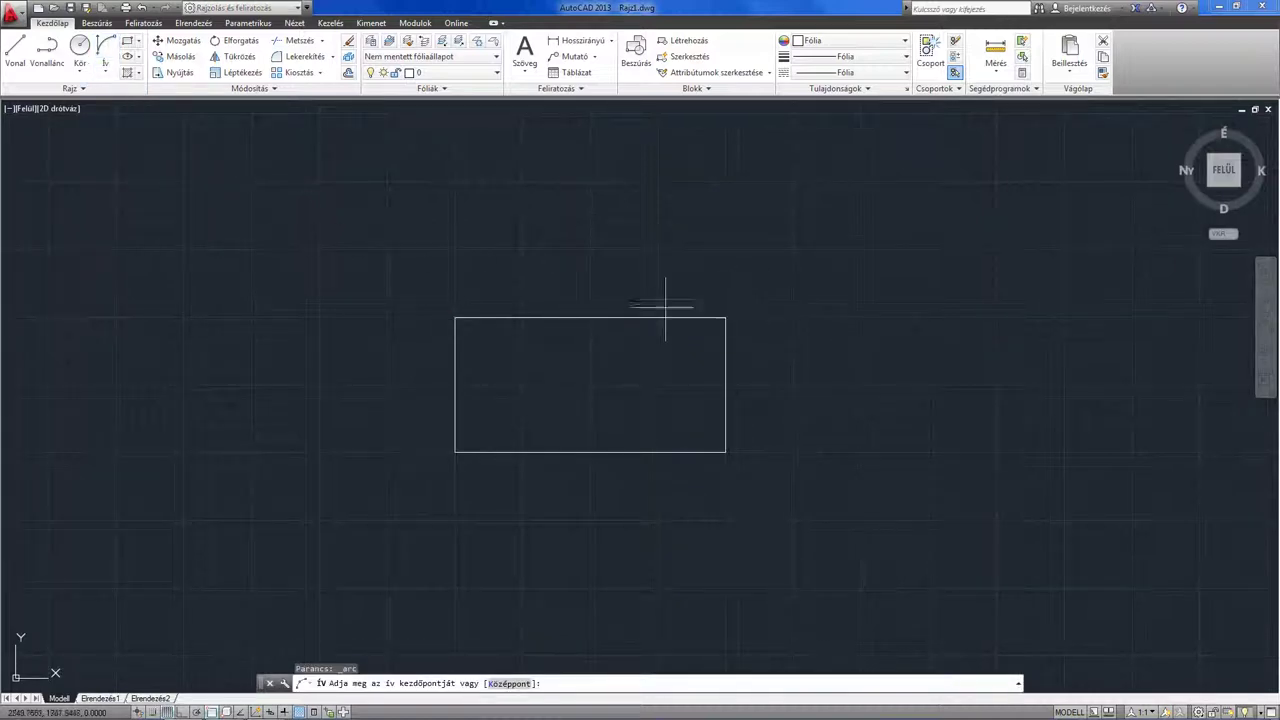
click(455, 318)
click(725, 318)
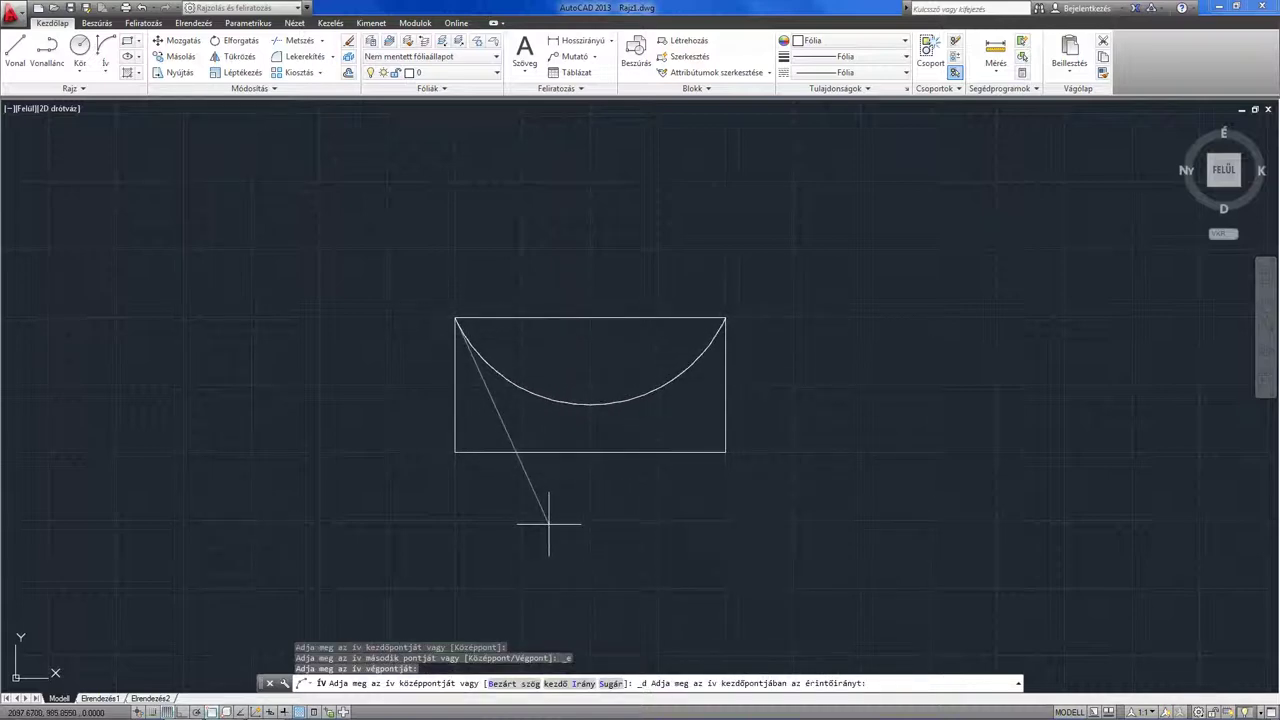
key(Escape)
click(105, 72)
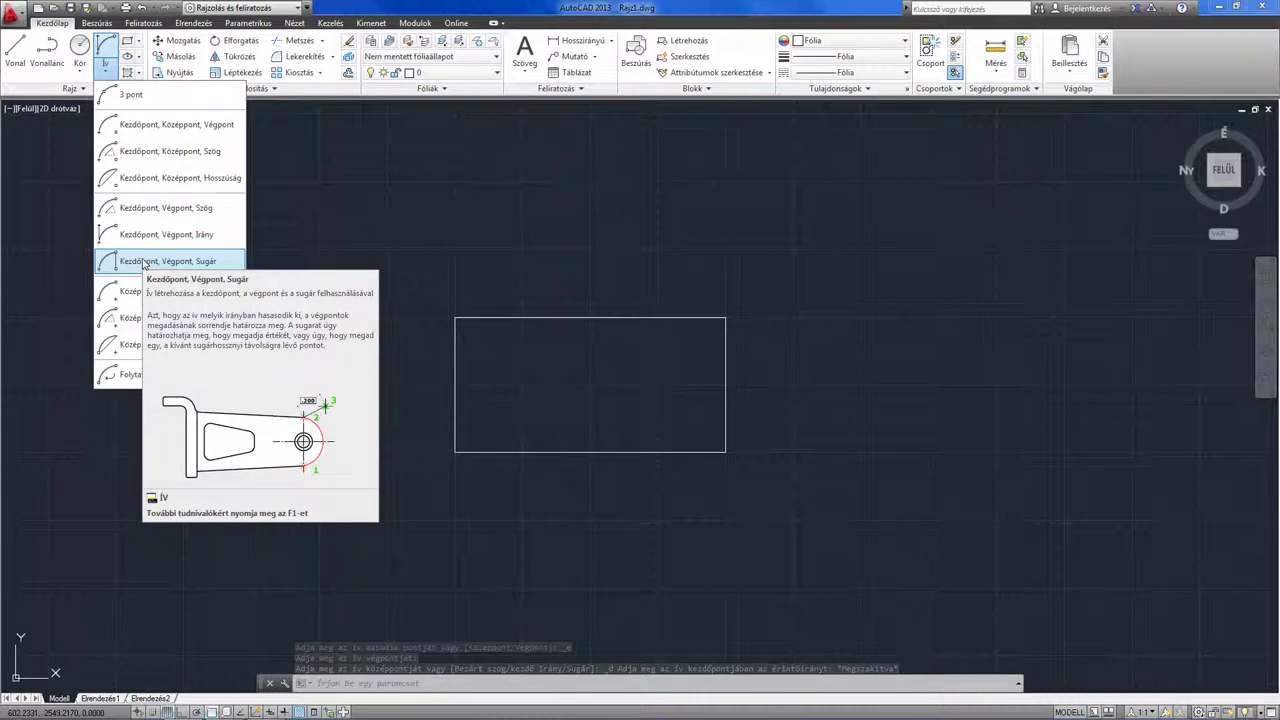
Draw a Start-End-Radius arc with radius 500 inside the rectangle's top edge, then erase it
click(143, 261)
click(455, 318)
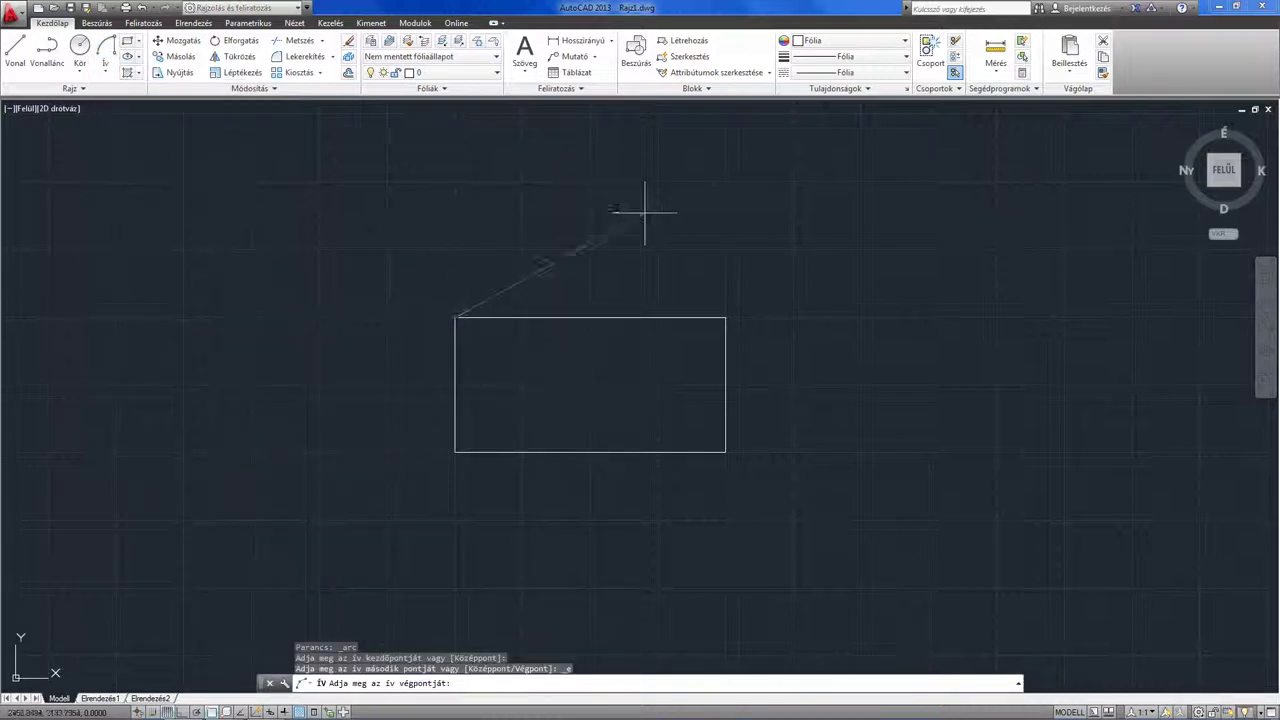
click(734, 300)
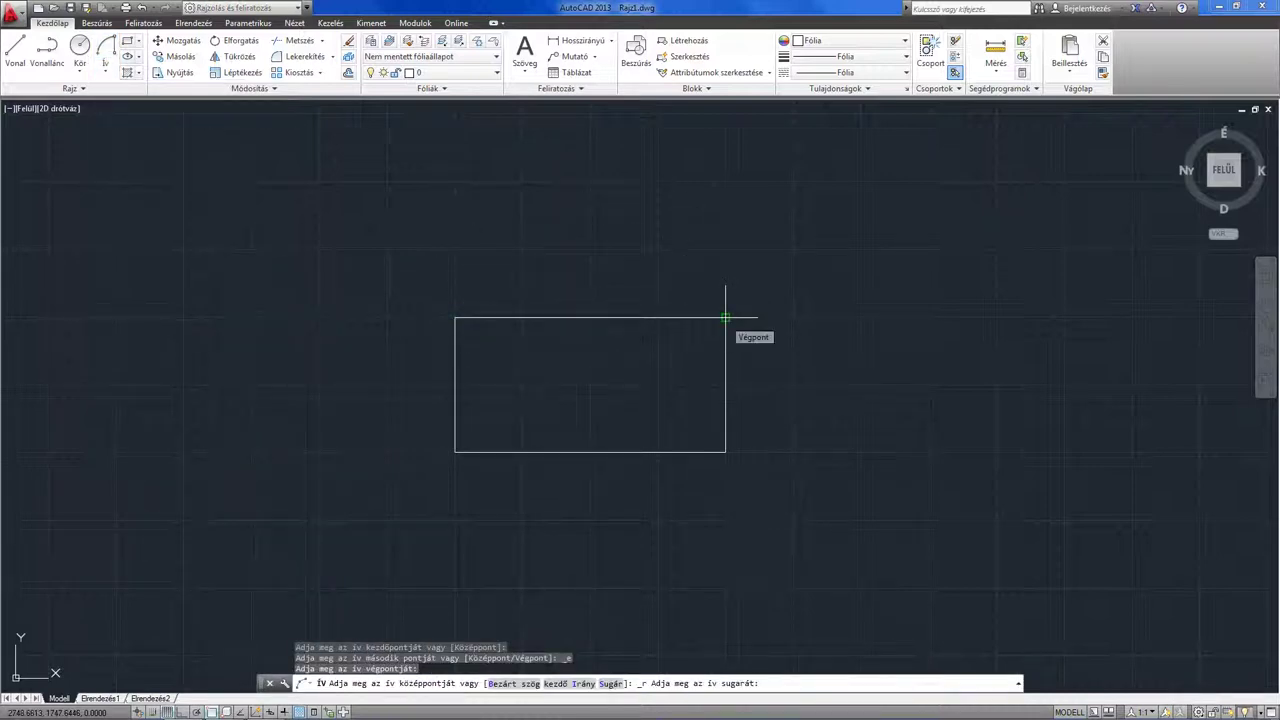
text(500)
key(Return)
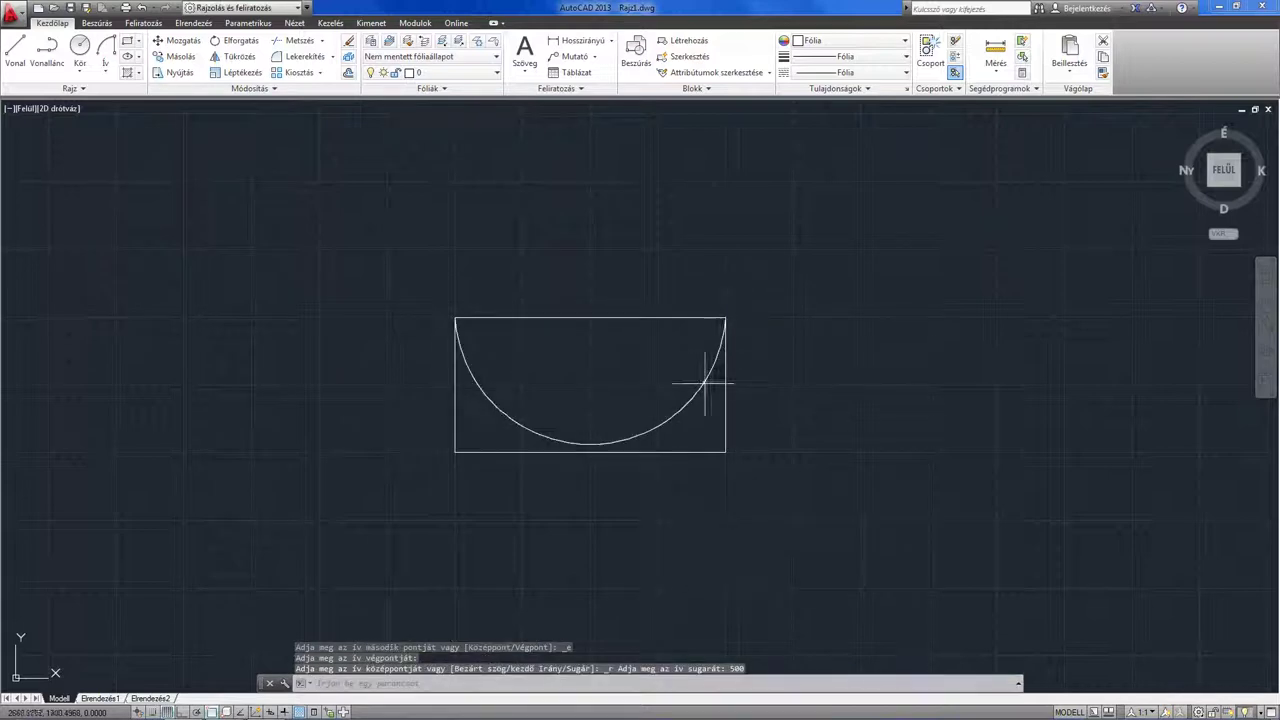
click(700, 394)
key(Delete)
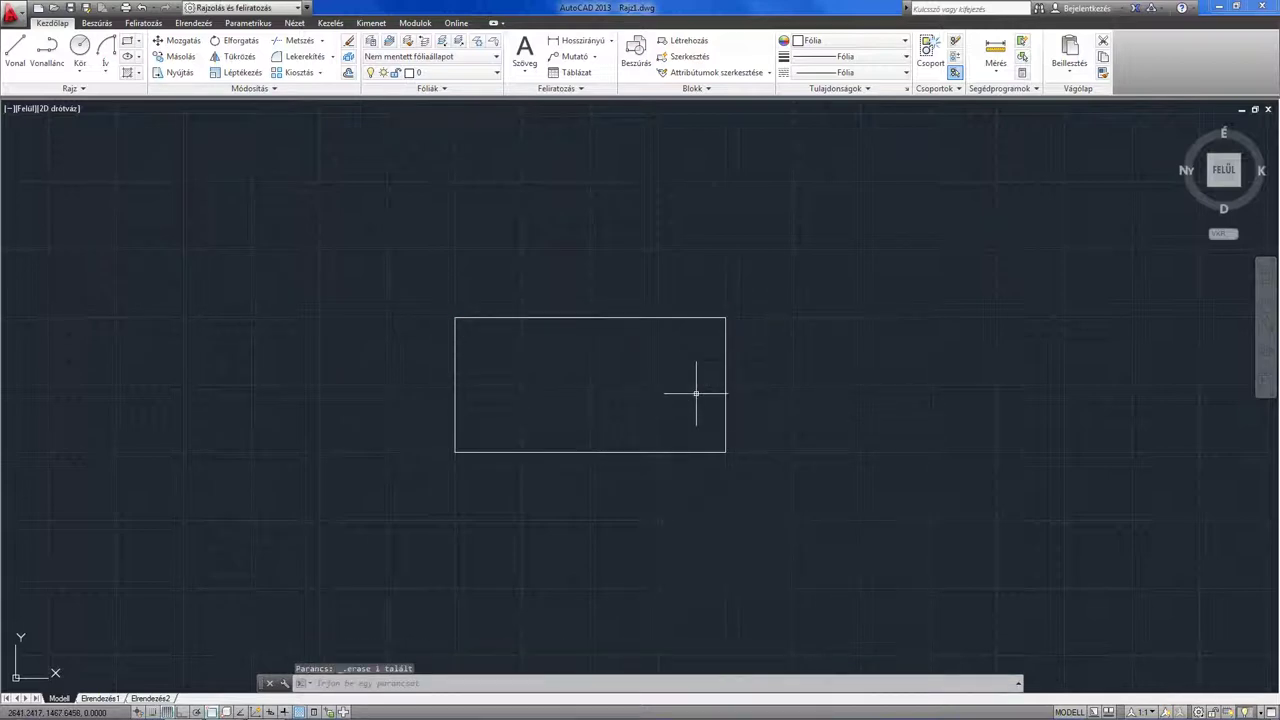
Draw a Start-End-Radius semicircle from top-right to top-left corner, erase it, and reopen the Arc list
click(106, 50)
click(726, 318)
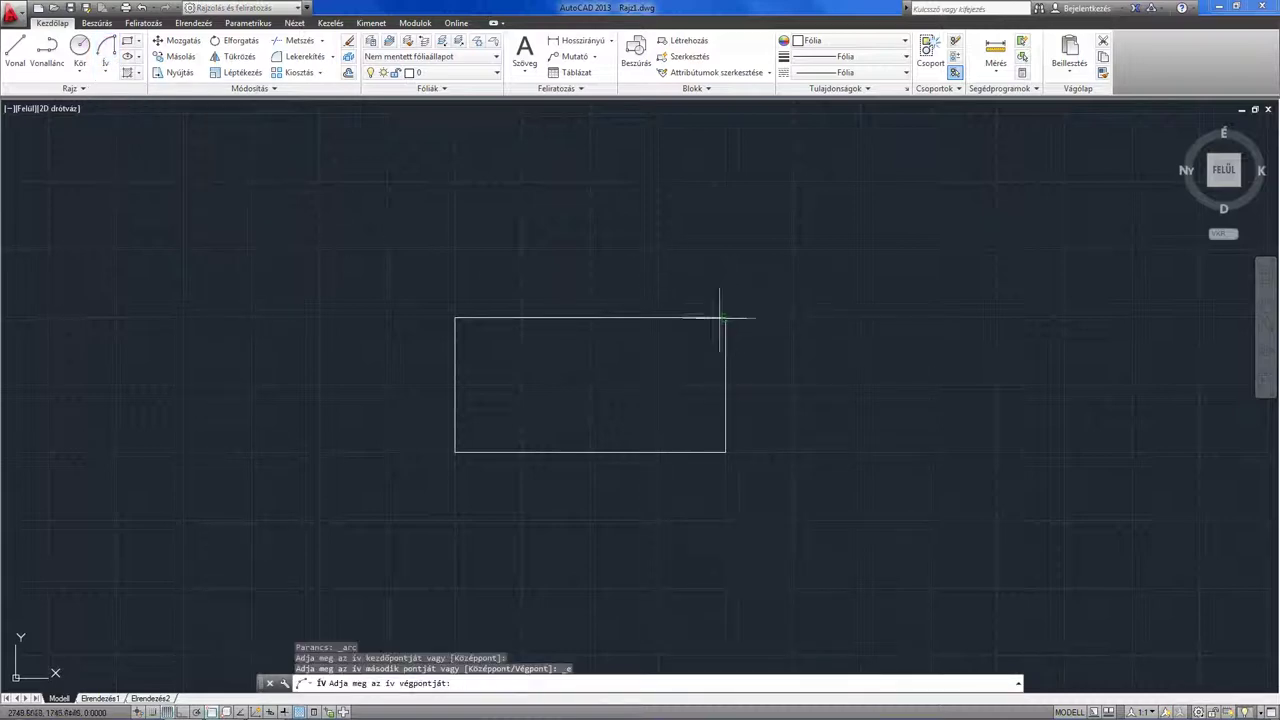
click(455, 318)
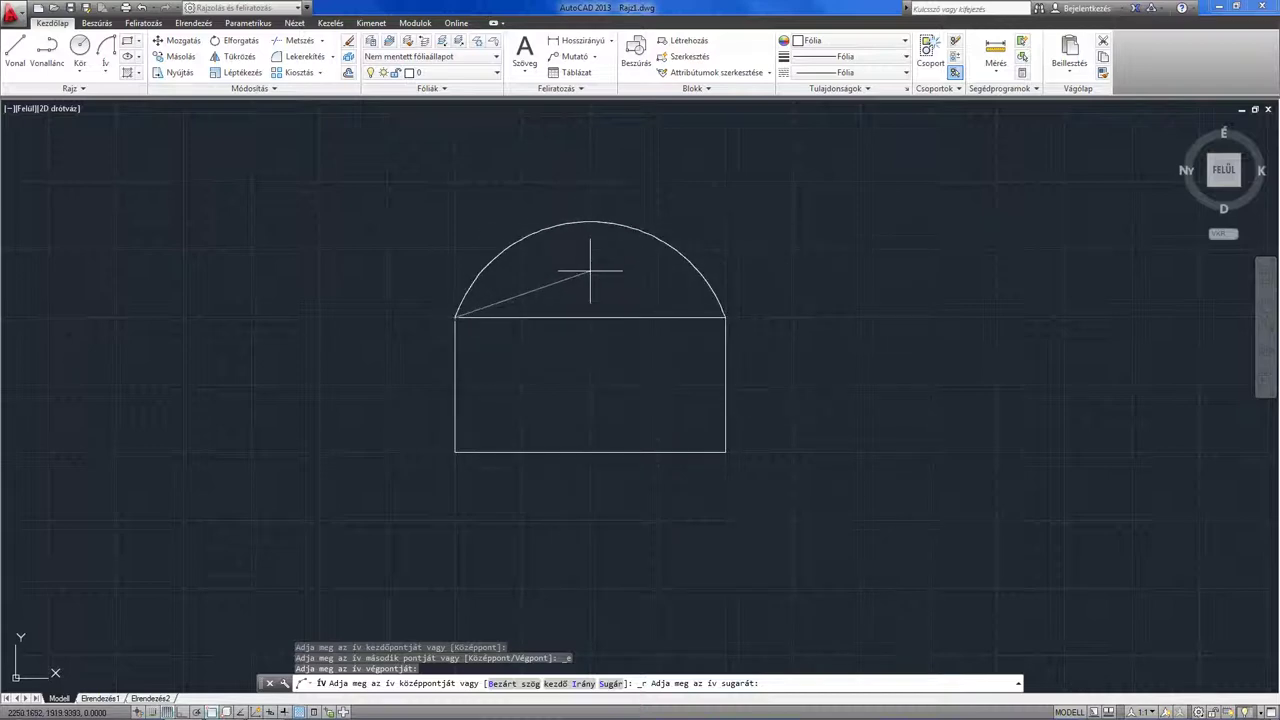
text(400)
key(Return)
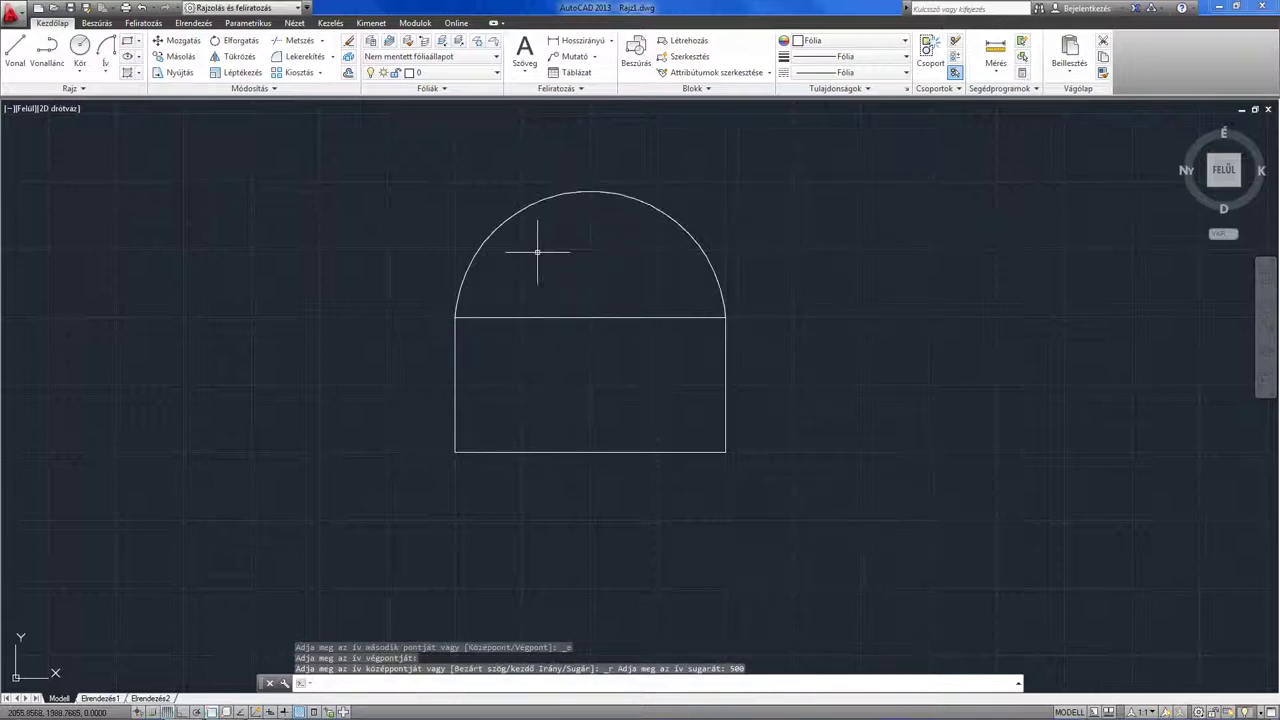
drag(537, 252, 451, 212)
key(Delete)
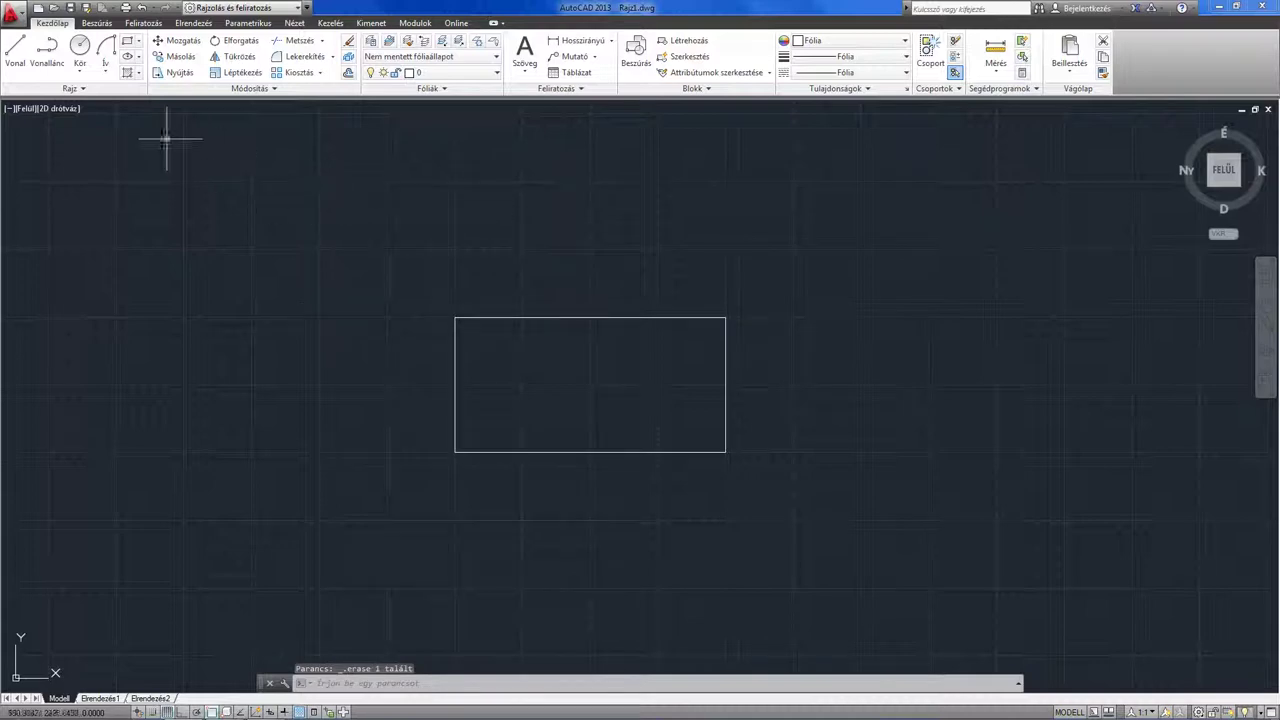
click(105, 72)
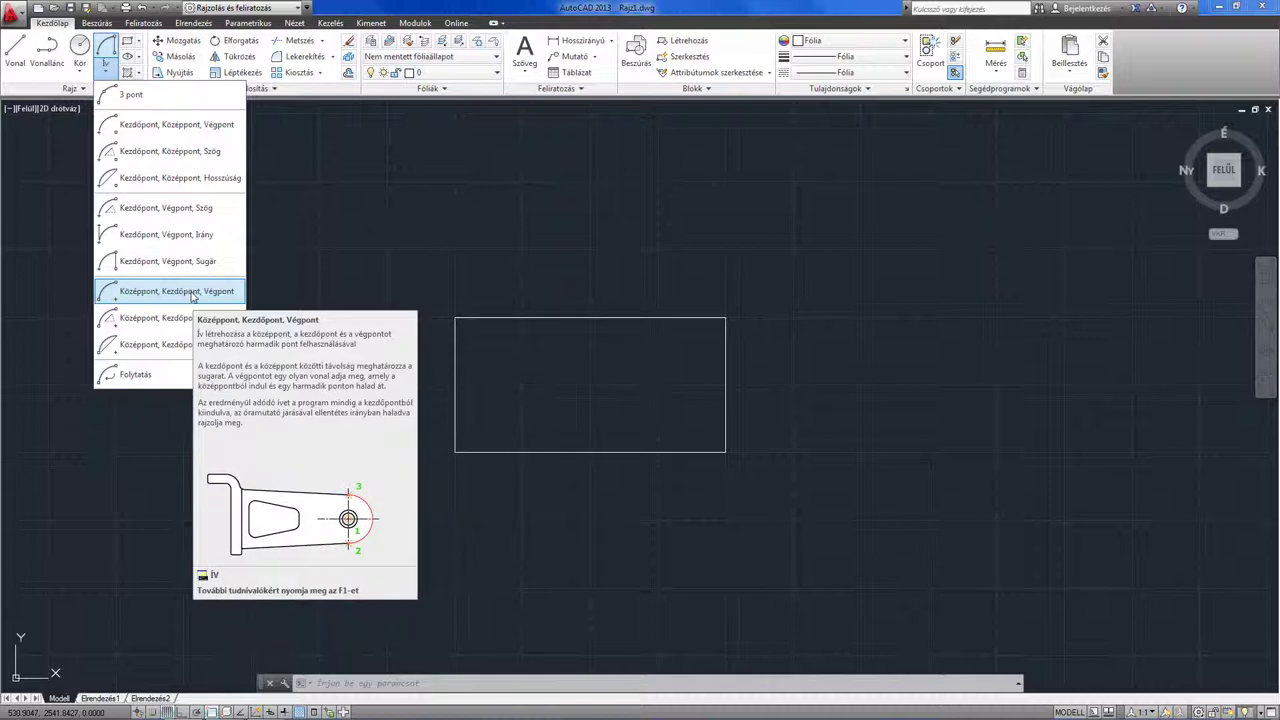
Draw two Center-Start-End semicircles on the top edge's midpoint, one below and one above
click(193, 296)
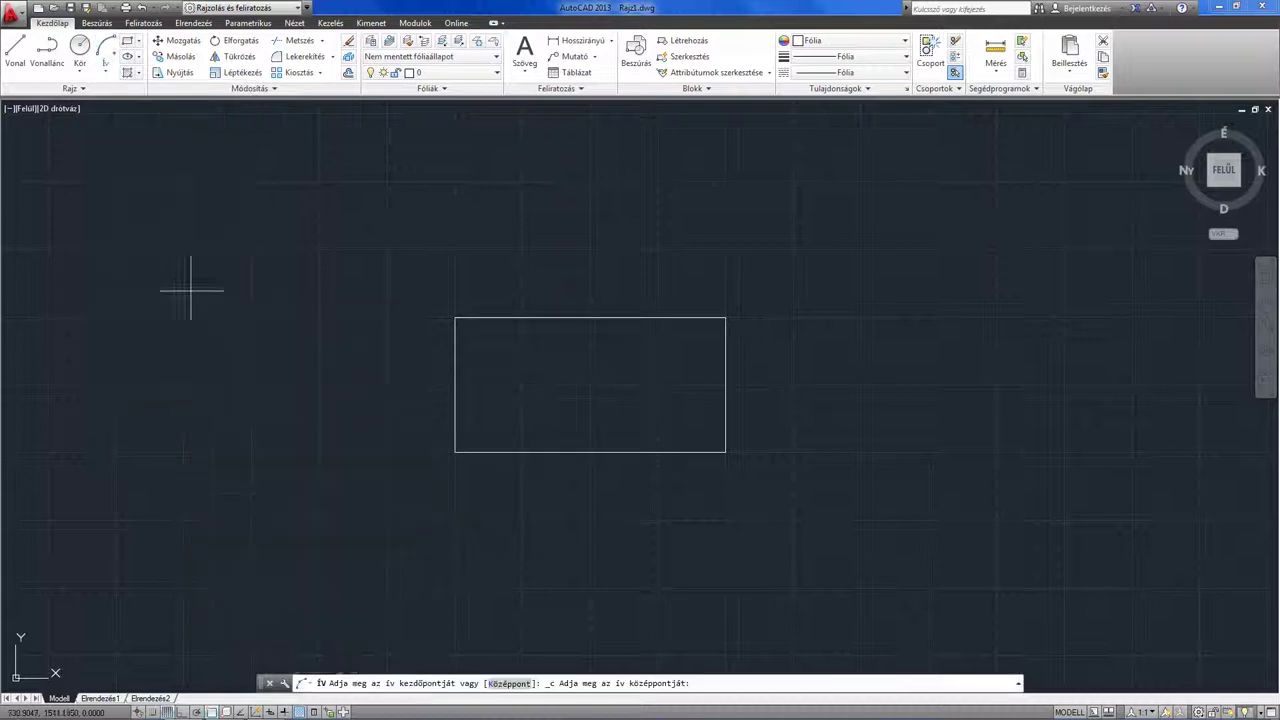
click(590, 319)
click(455, 318)
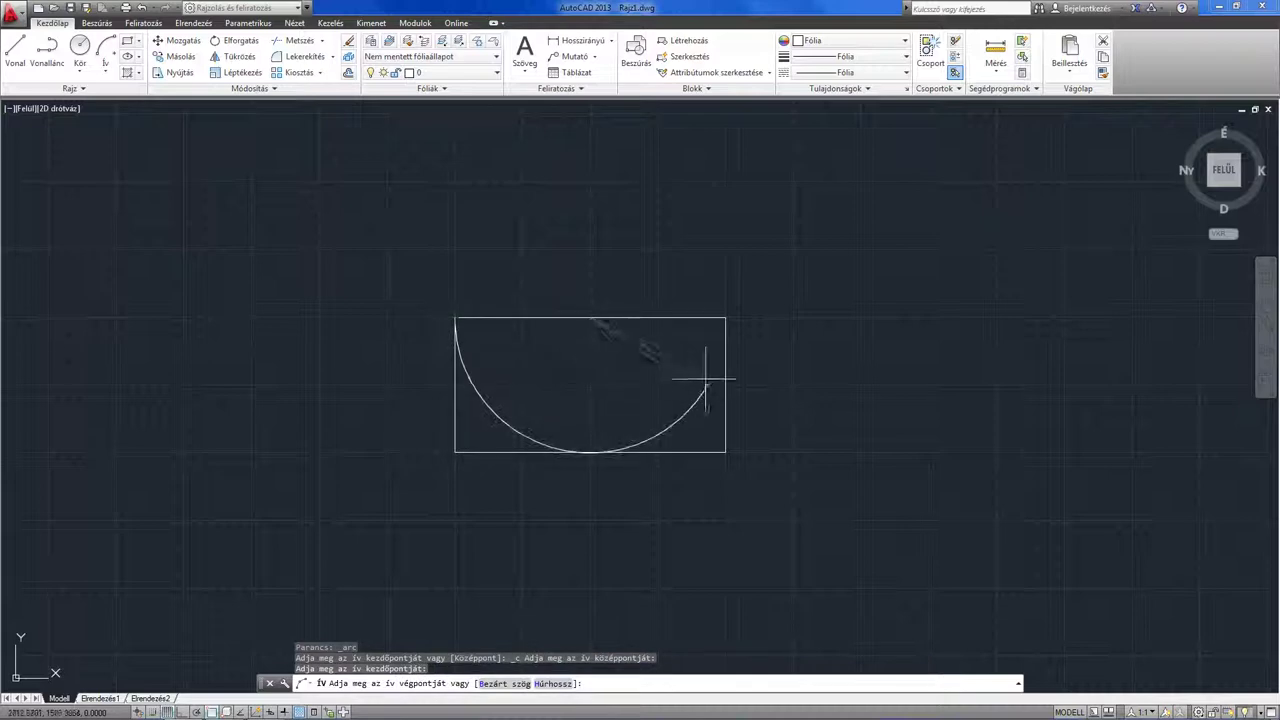
click(726, 318)
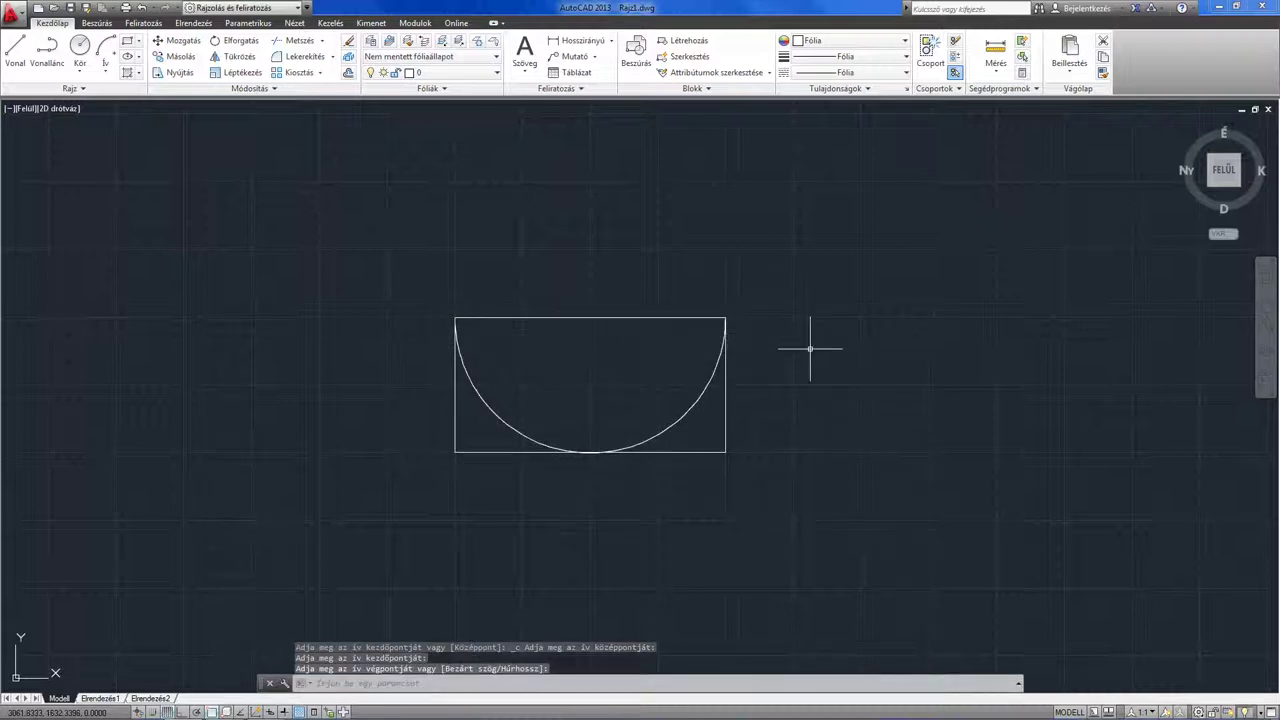
click(104, 50)
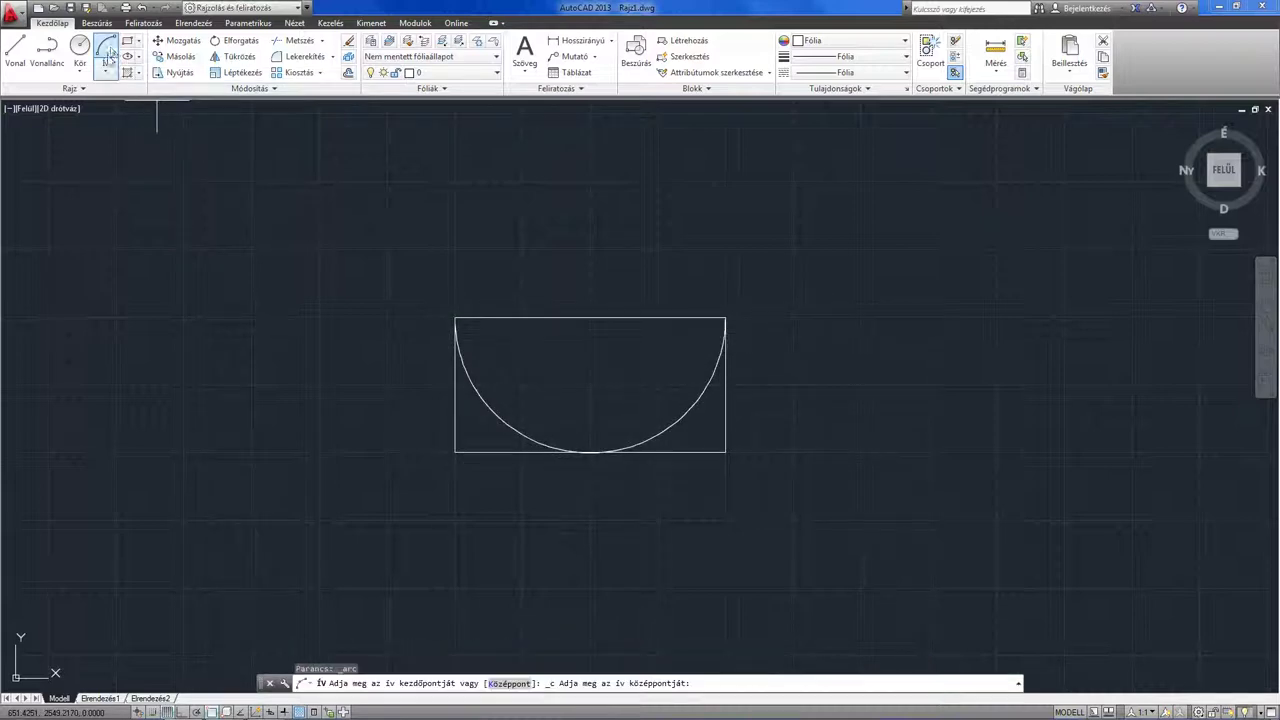
click(590, 318)
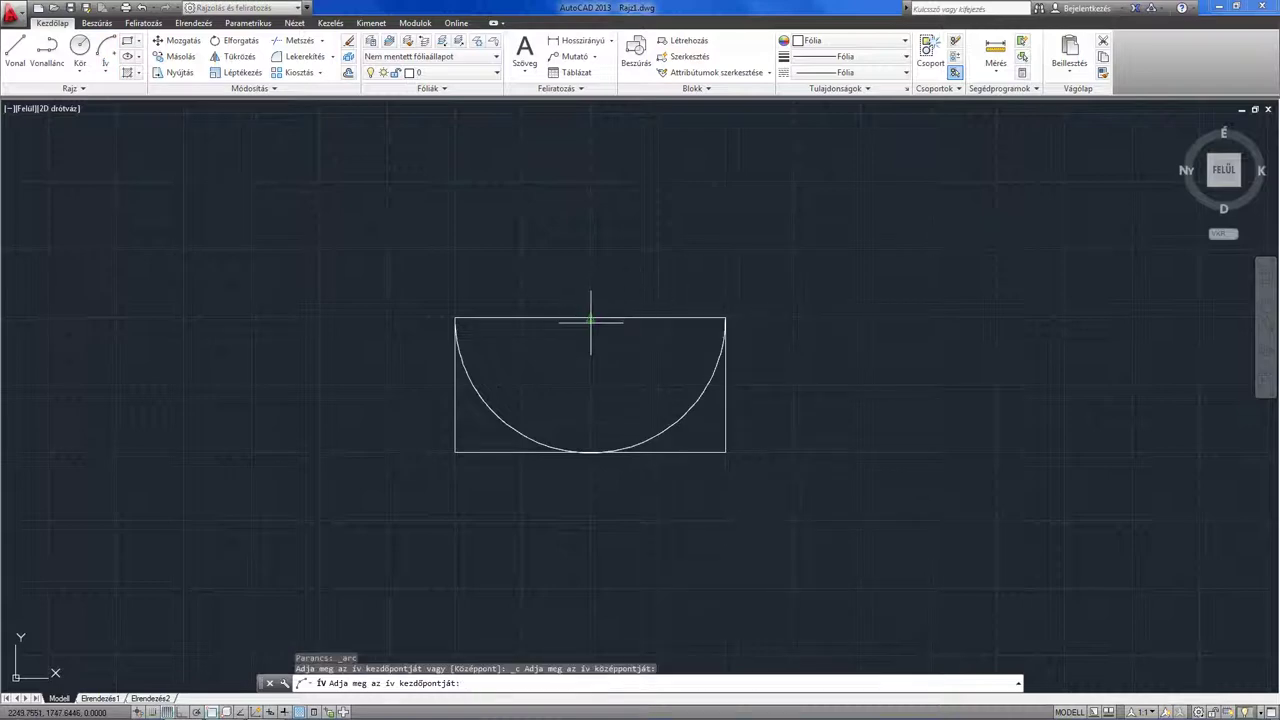
click(725, 318)
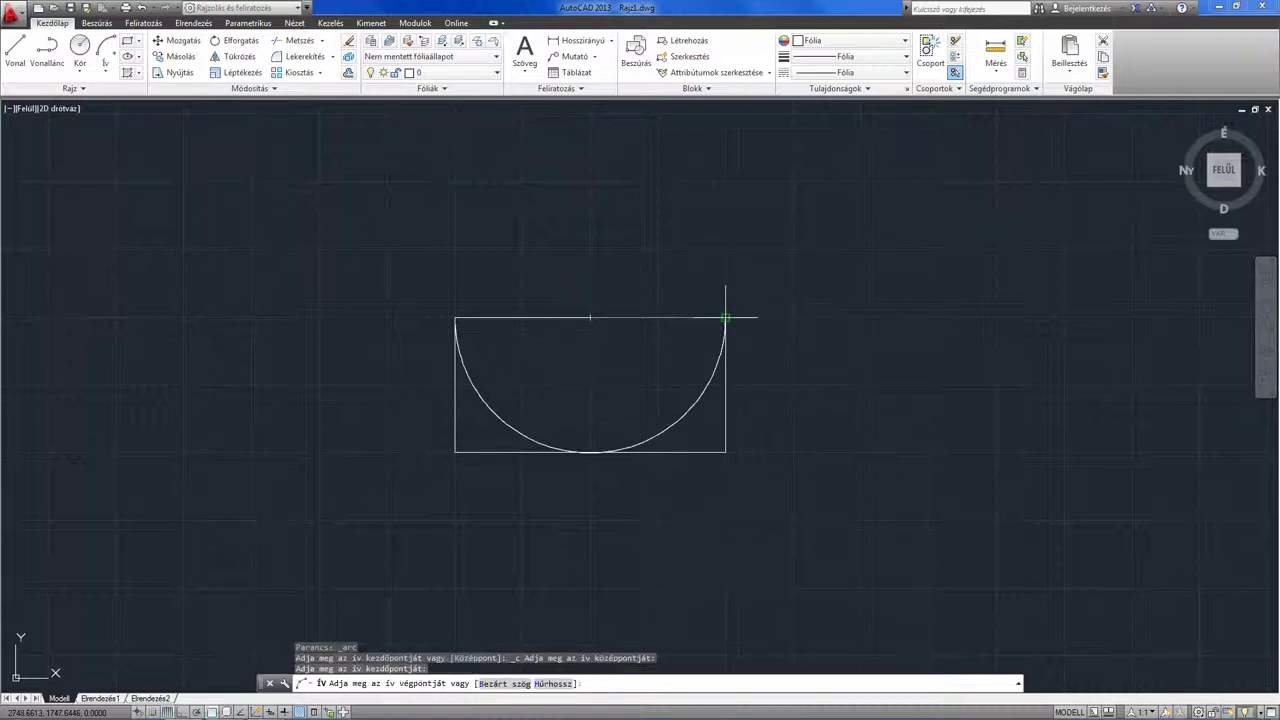
click(455, 318)
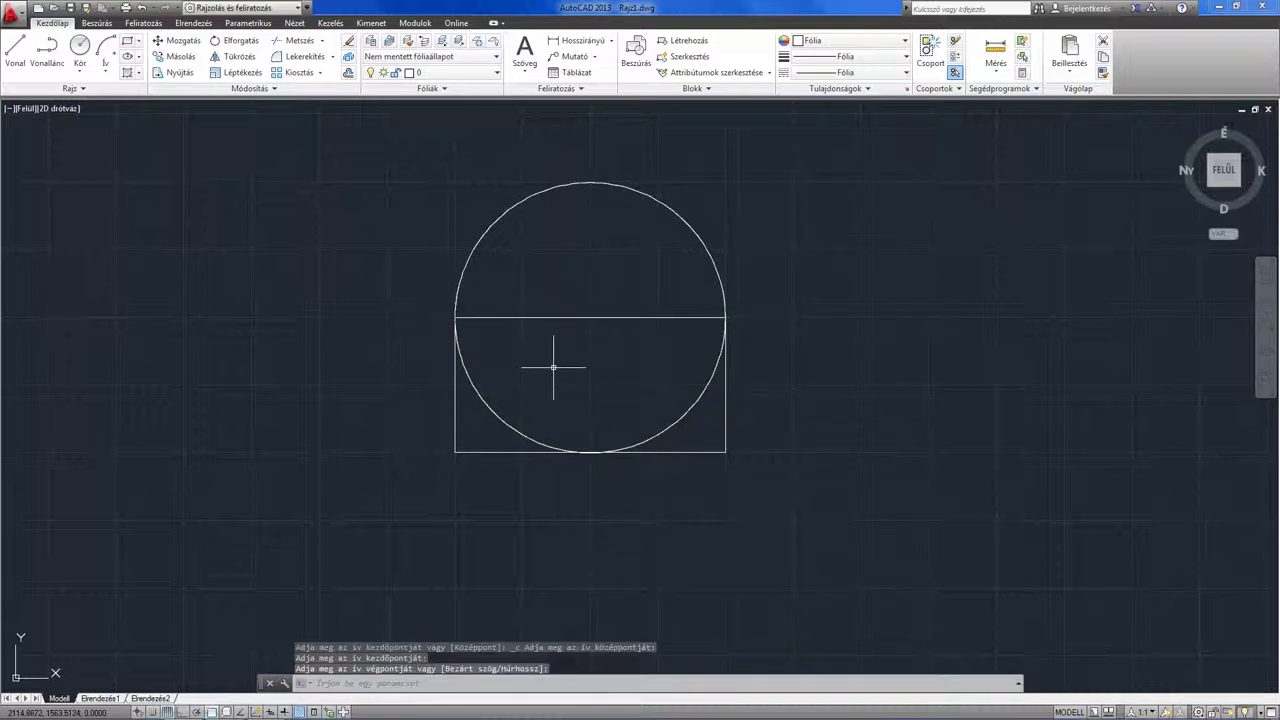
Erase the lower and upper semicircles and reopen the Arc methods list
click(707, 381)
key(Delete)
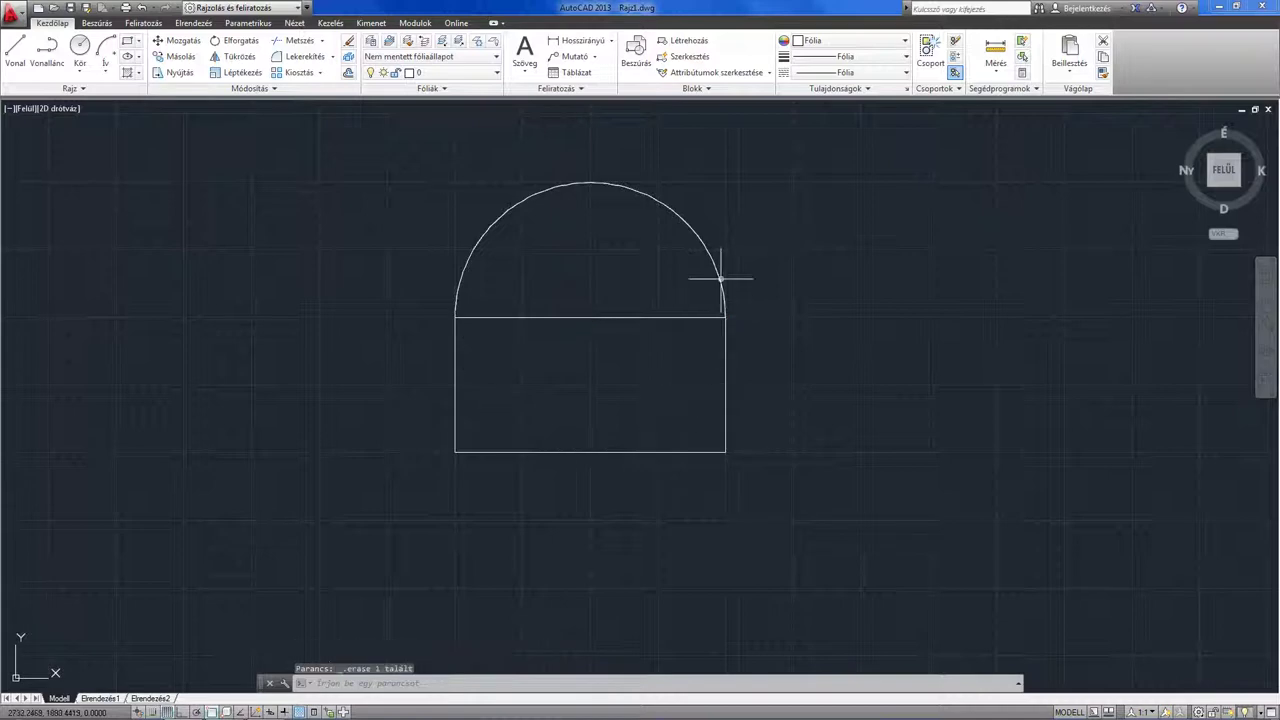
click(720, 277)
key(Delete)
click(105, 68)
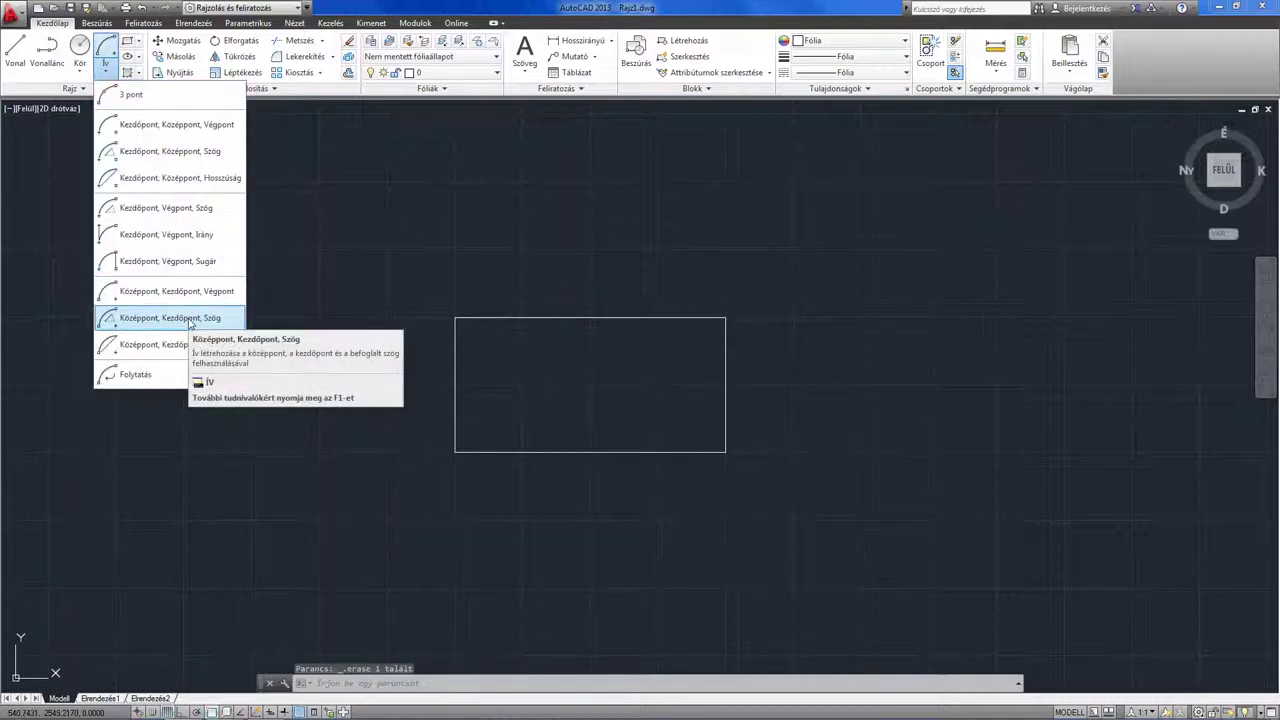
Draw a 120° Center-Start-Angle arc about the top edge's midpoint from the top-right corner, then erase it
click(190, 318)
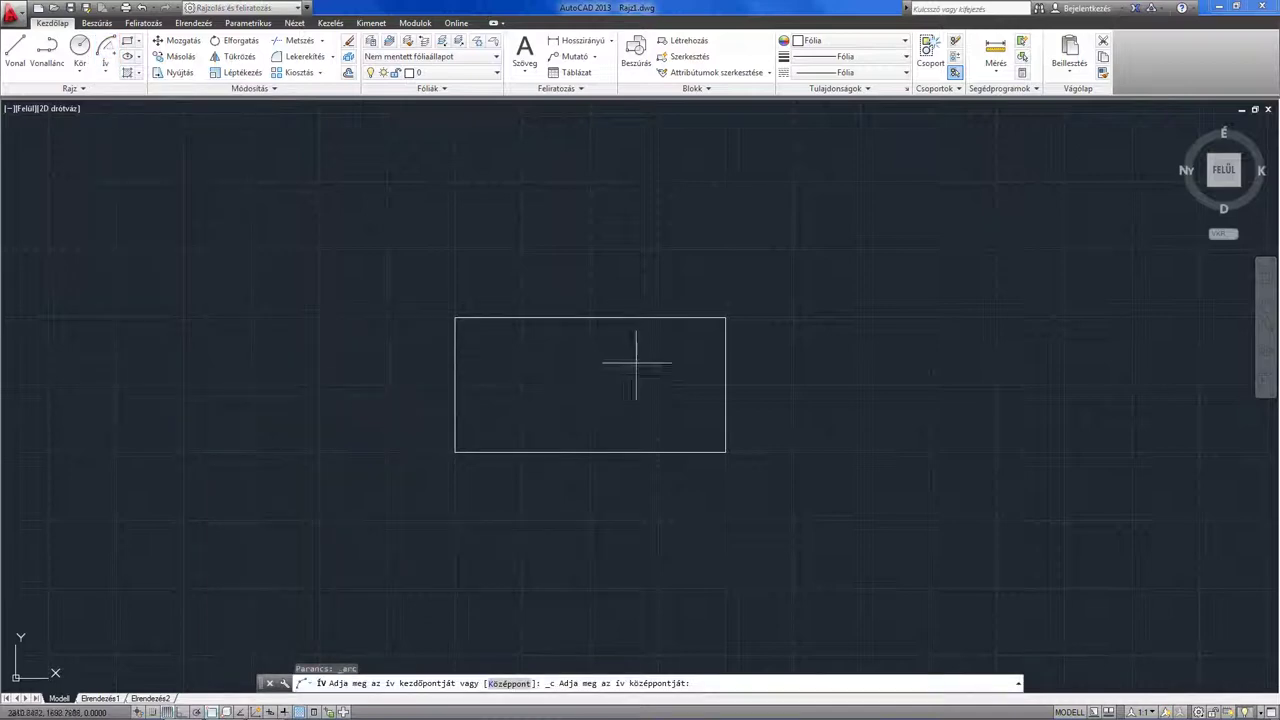
click(590, 318)
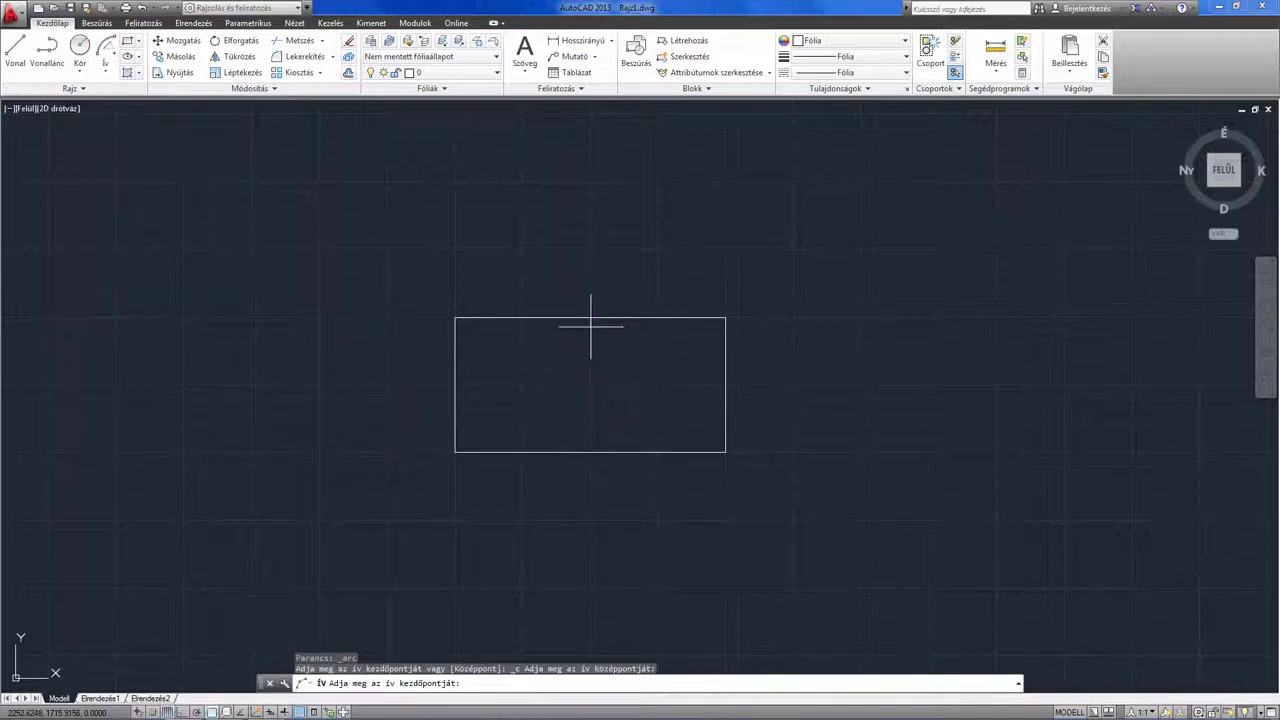
click(726, 318)
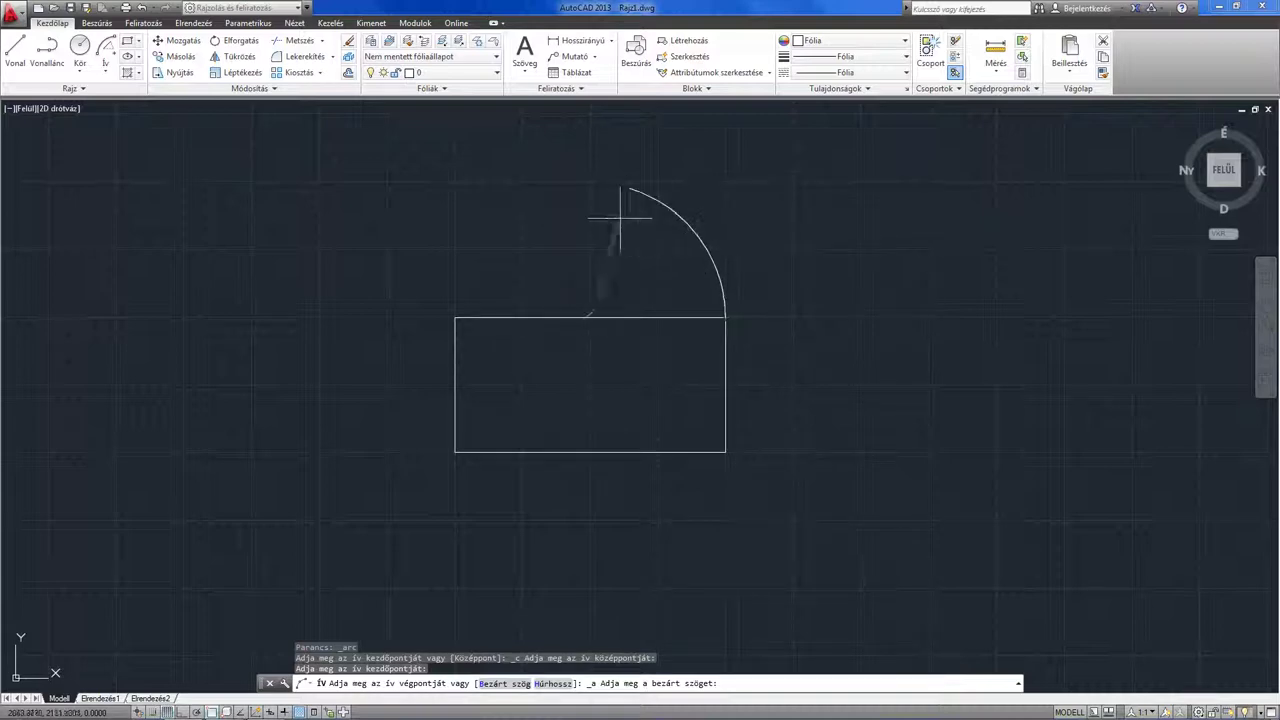
text(1)
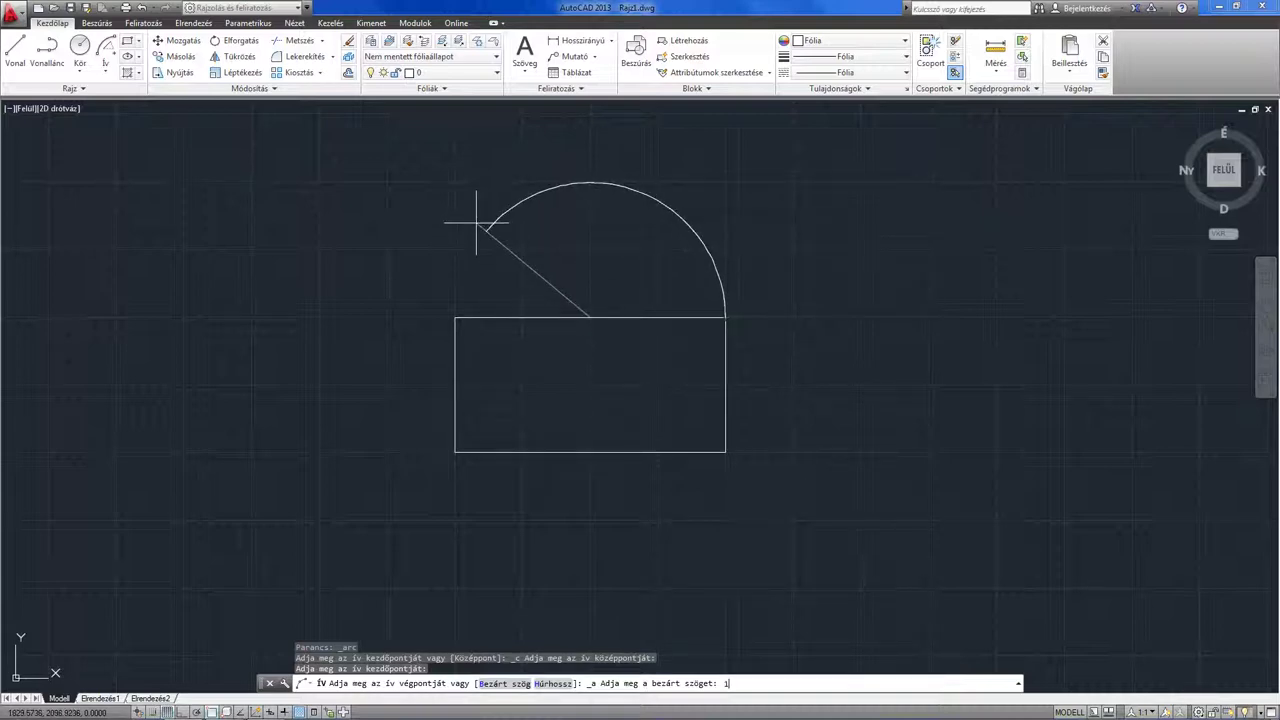
text(20)
key(Return)
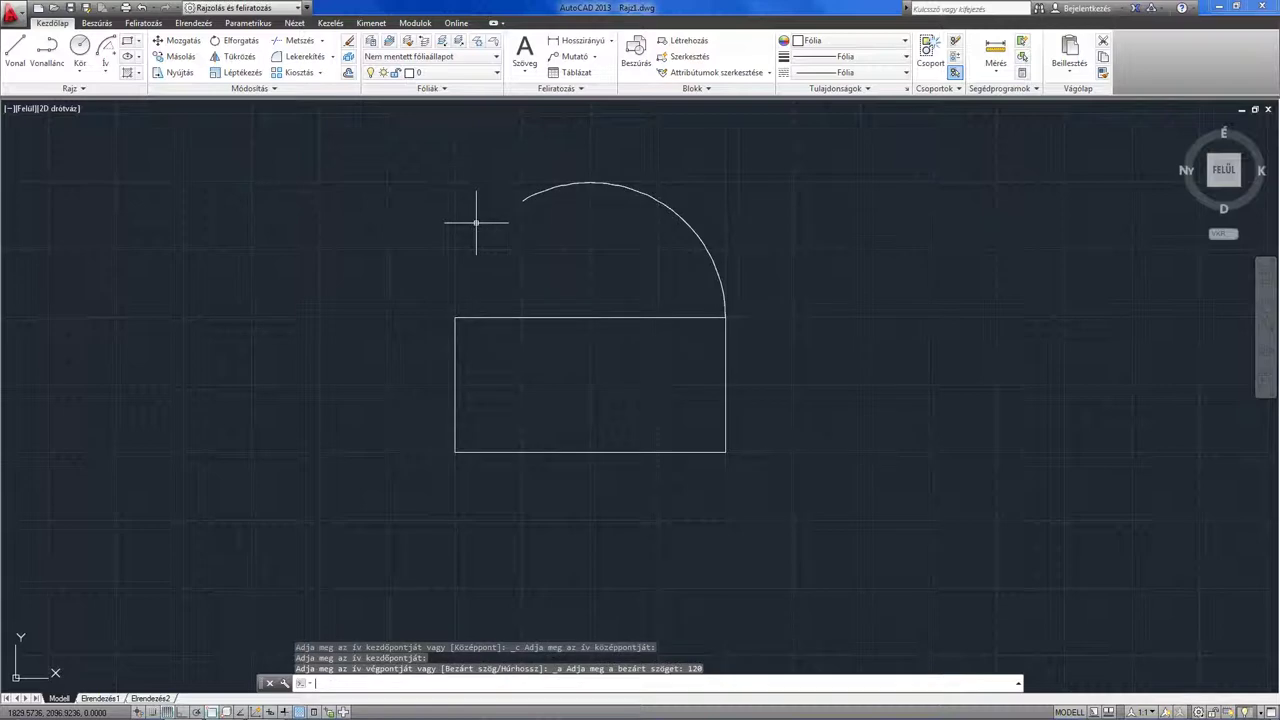
click(609, 255)
click(520, 167)
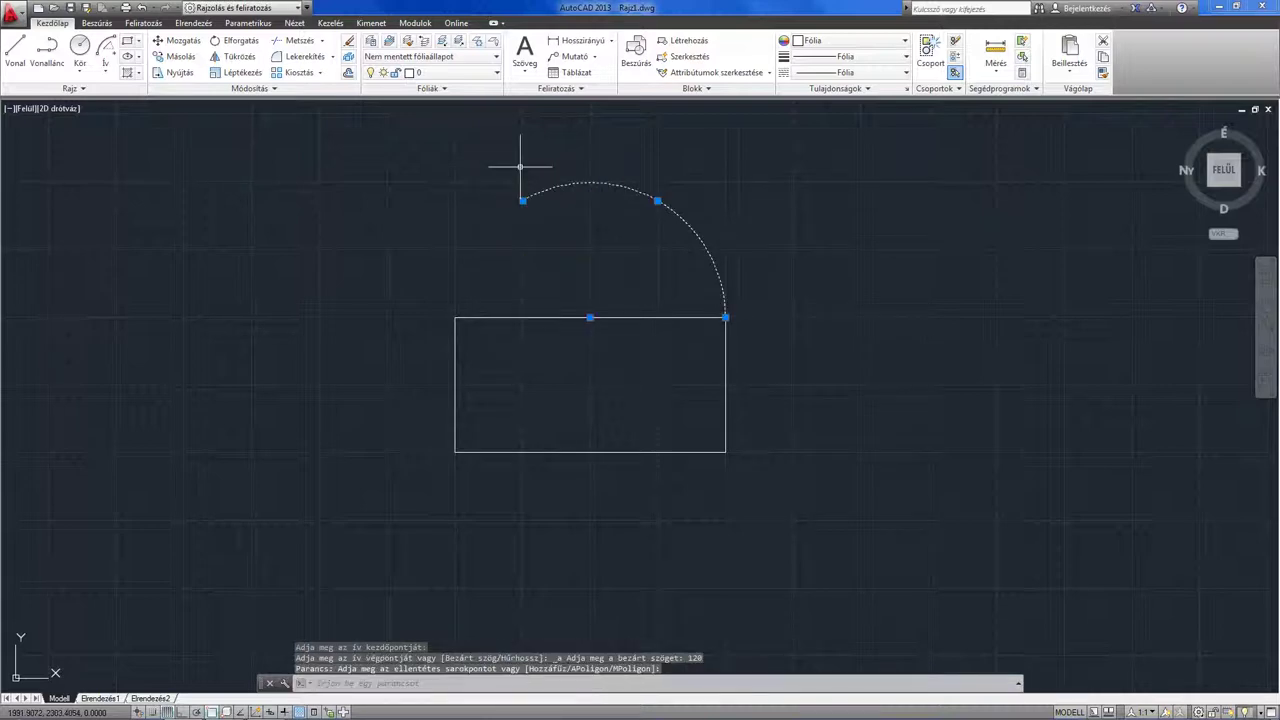
key(Delete)
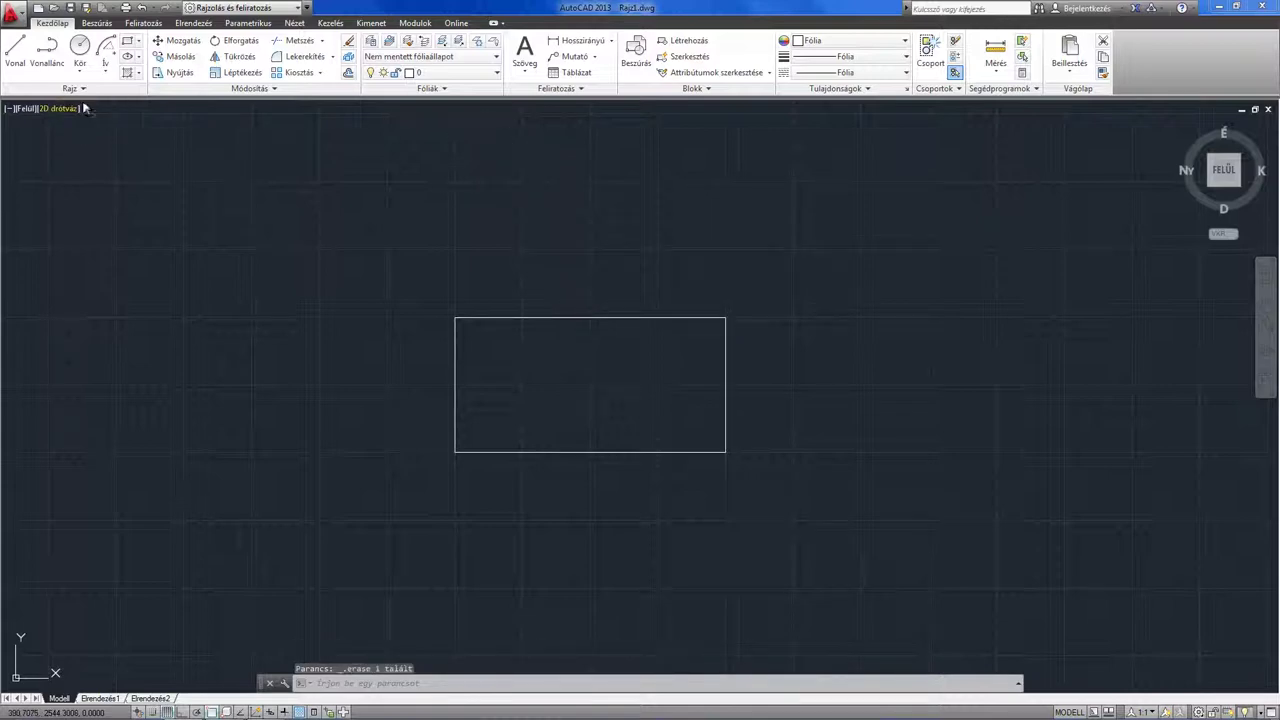
click(105, 70)
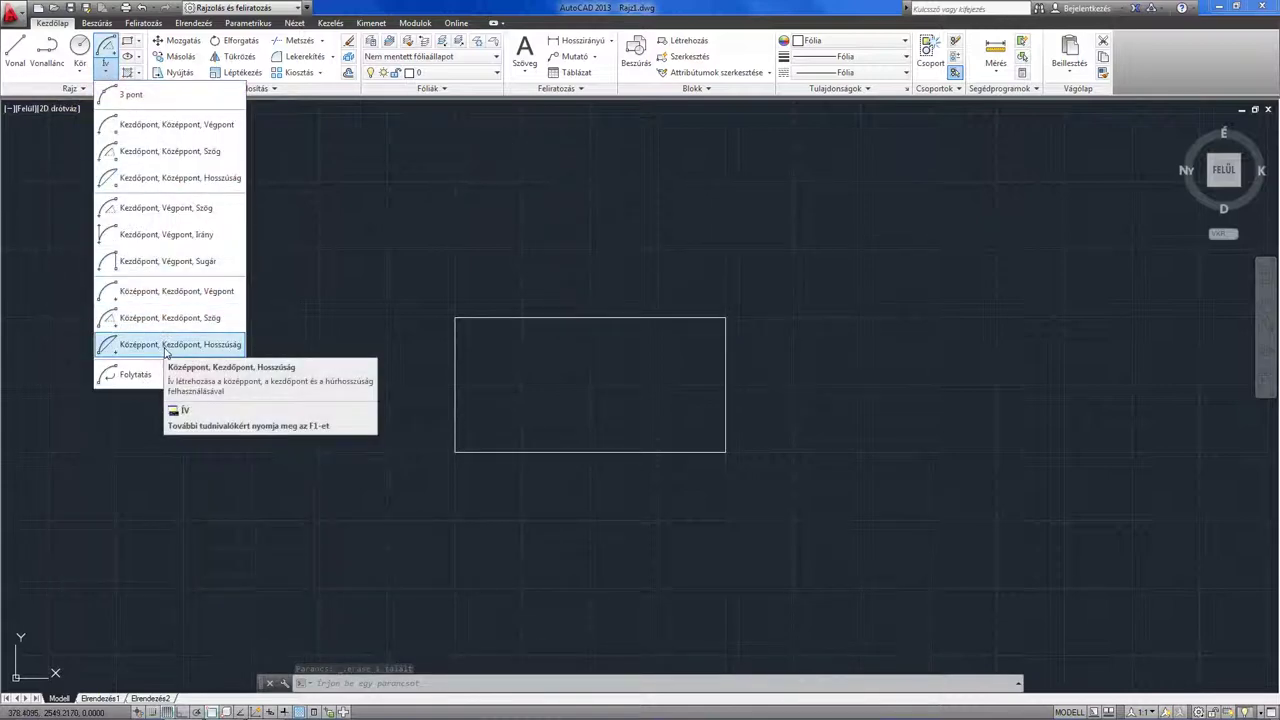
Draw a Center-Start-Length arc with a 400 chord from the top-right corner about the edge midpoint
click(165, 345)
click(593, 322)
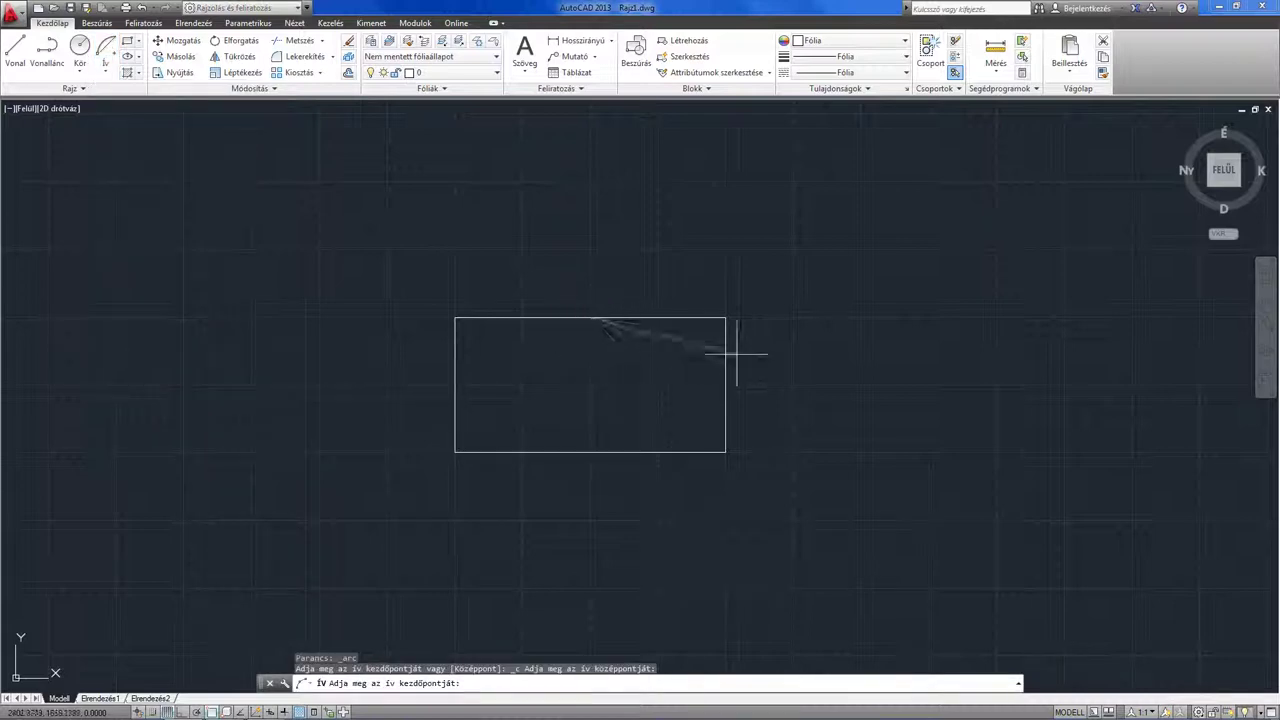
click(726, 318)
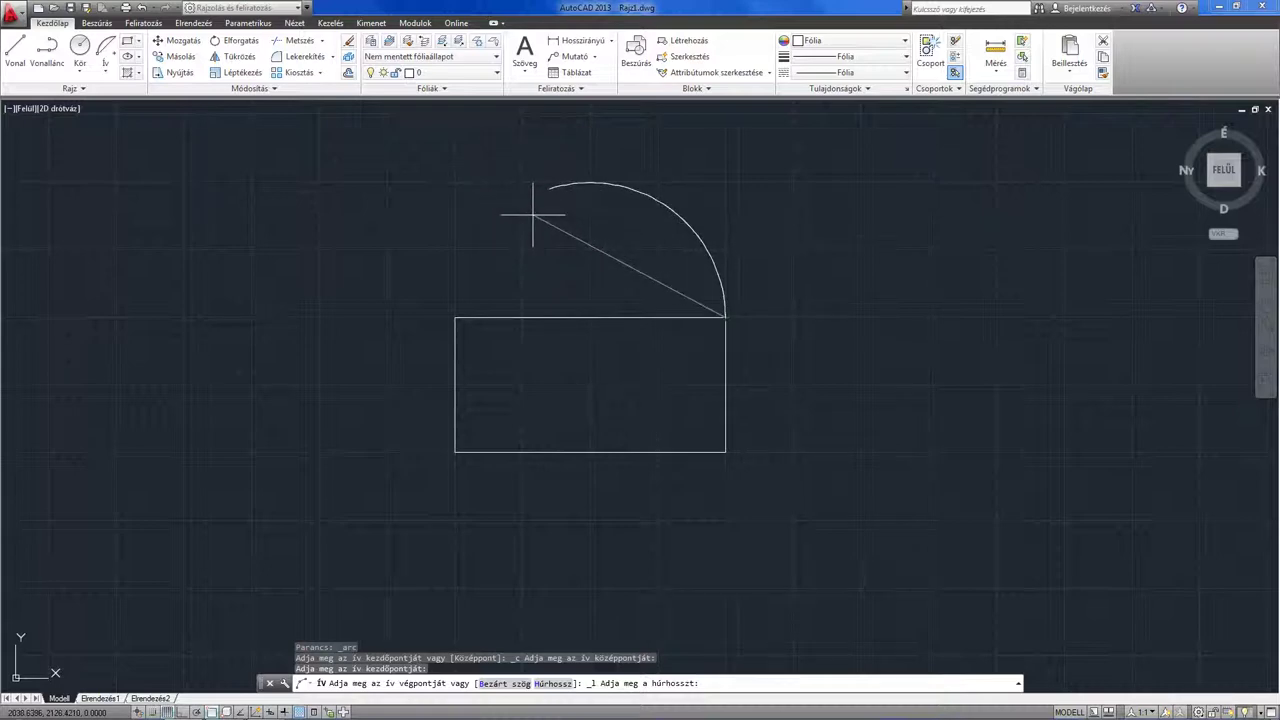
text(400)
key(Return)
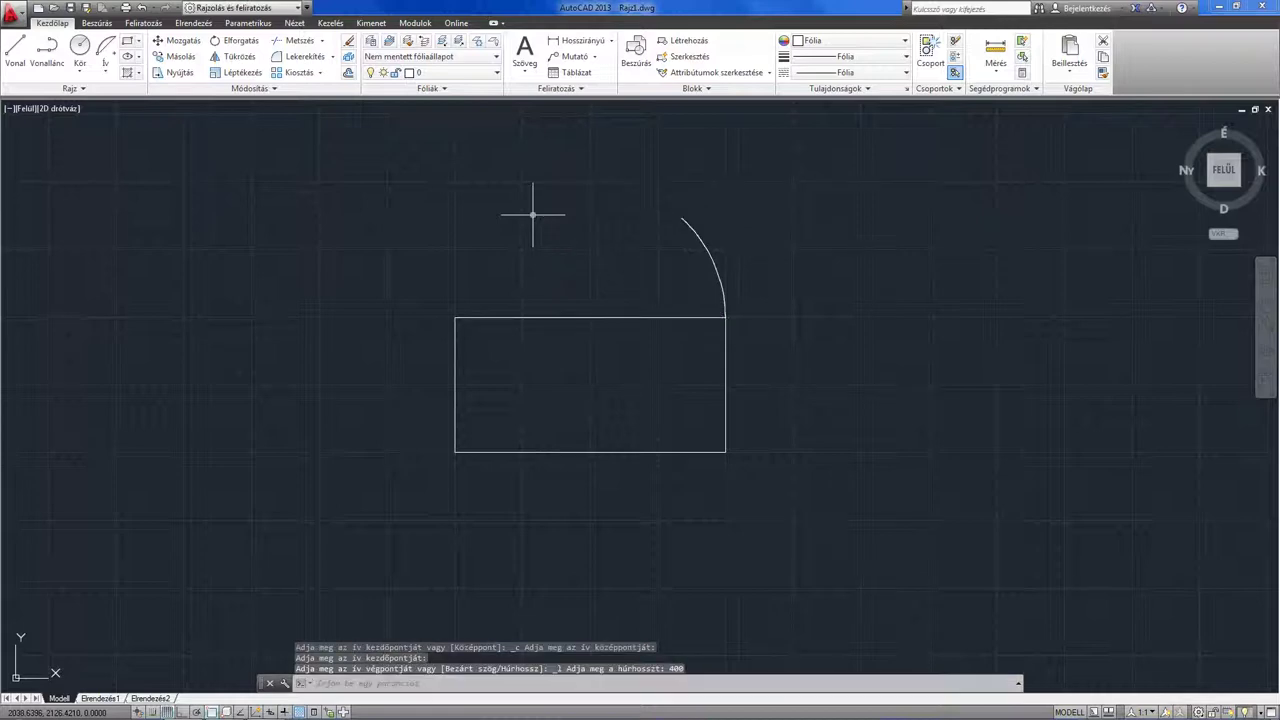
Trace the arc's chord with a line, then window-select and erase both arc and line
scroll(742, 250, up, 2)
click(18, 50)
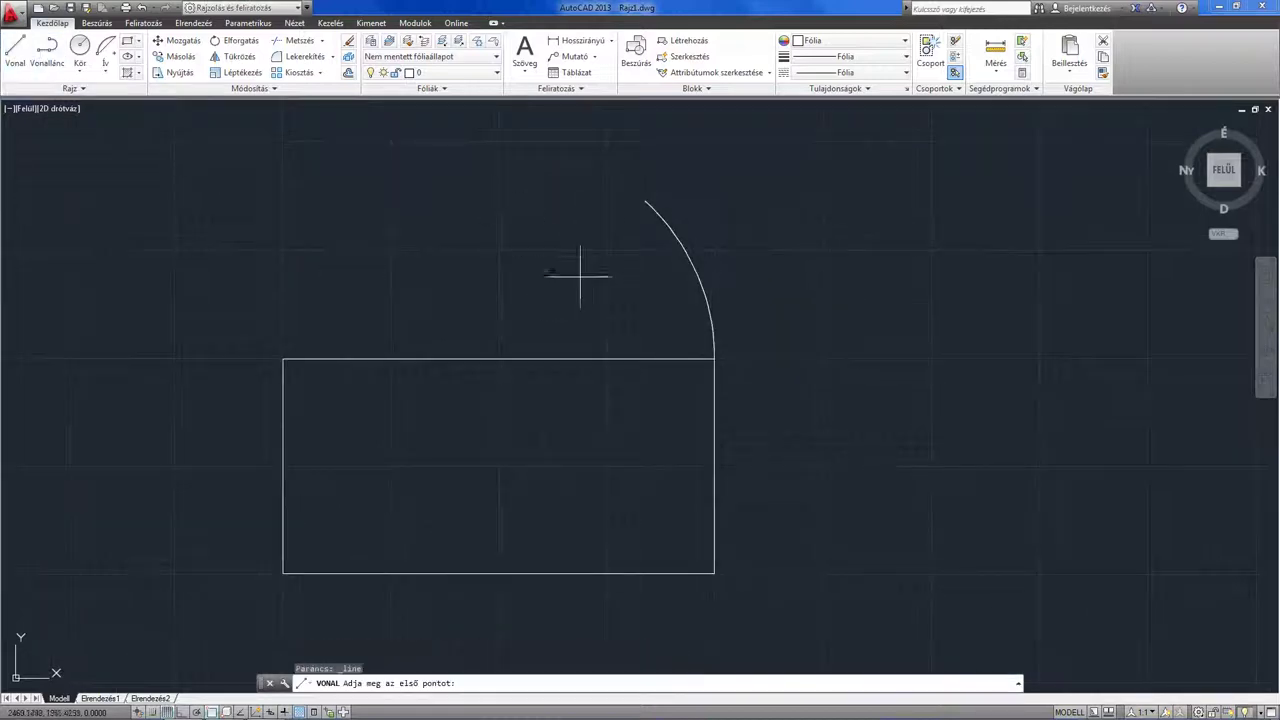
click(646, 202)
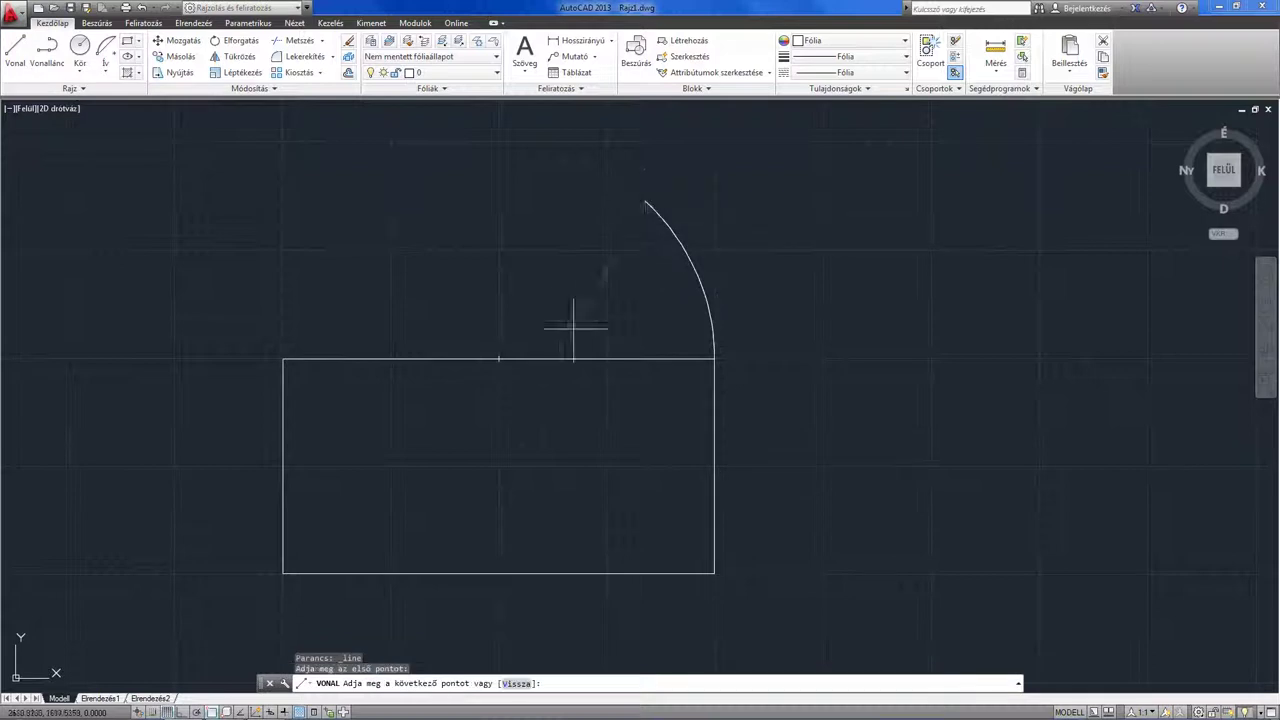
click(714, 358)
key(Escape)
click(698, 320)
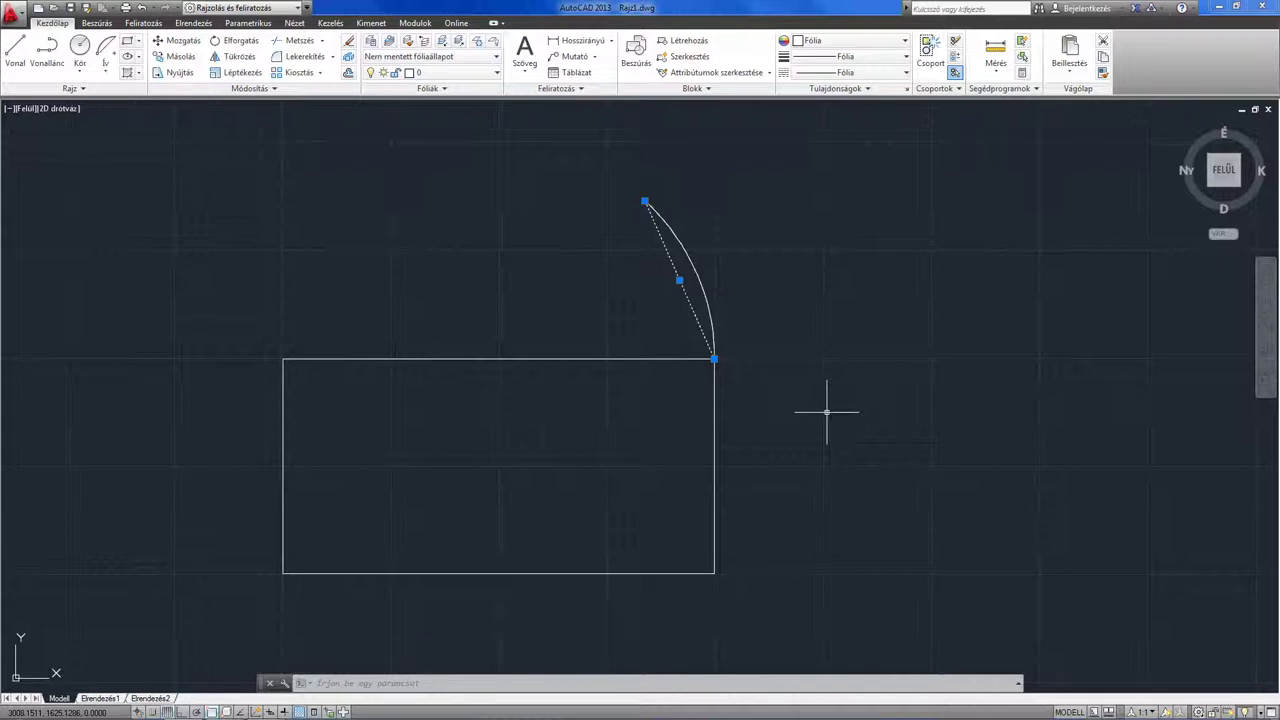
click(767, 319)
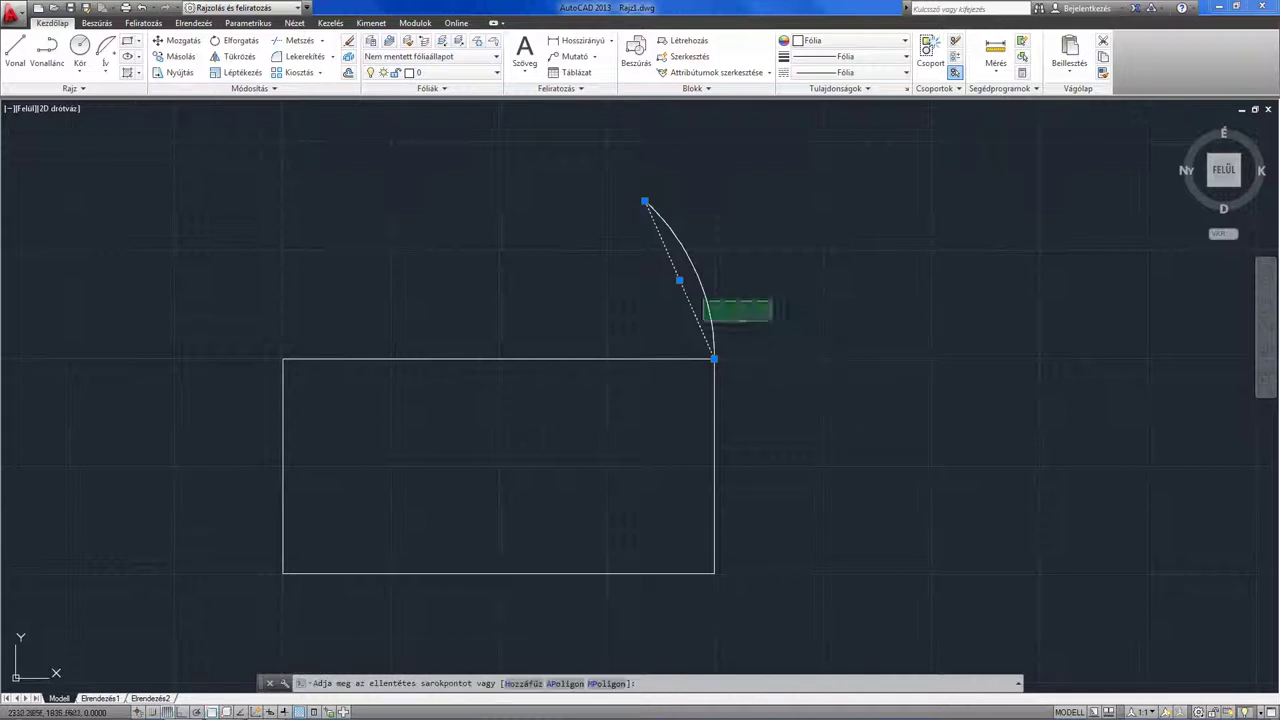
click(620, 275)
key(Delete)
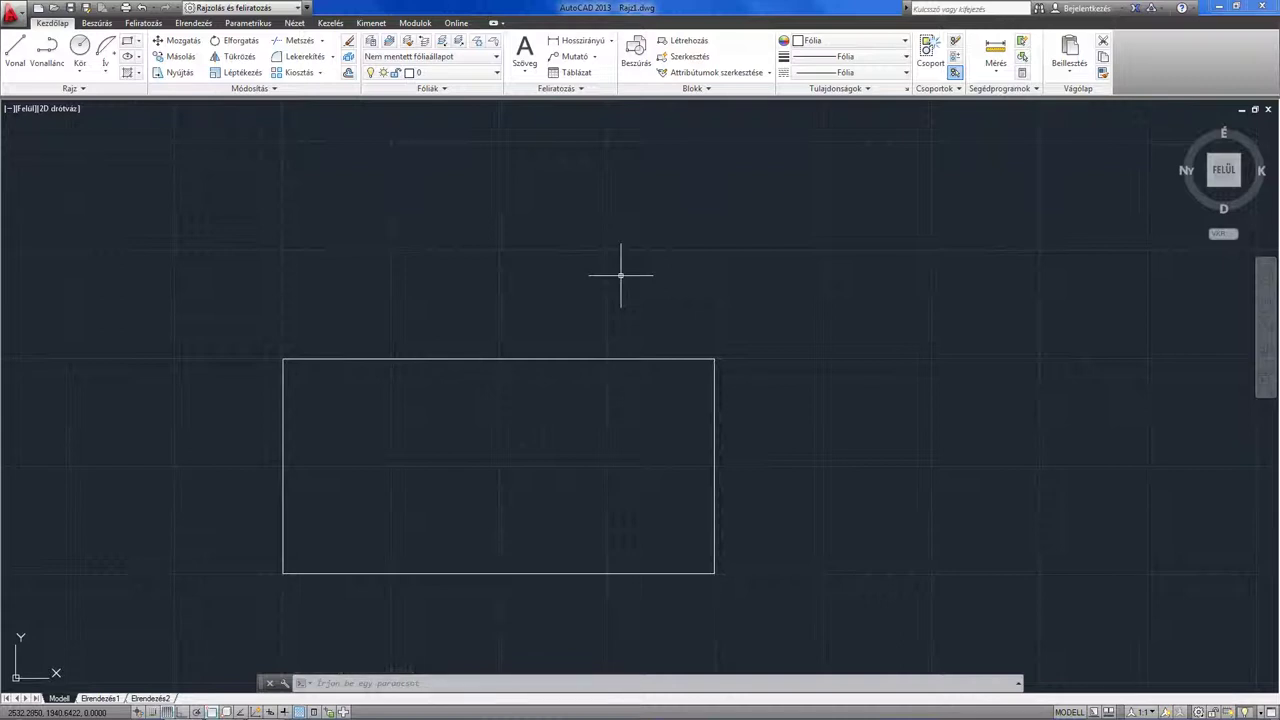
Pan to recentre the rectangle and show the Arc methods list again
middle_drag(562, 288, 587, 281)
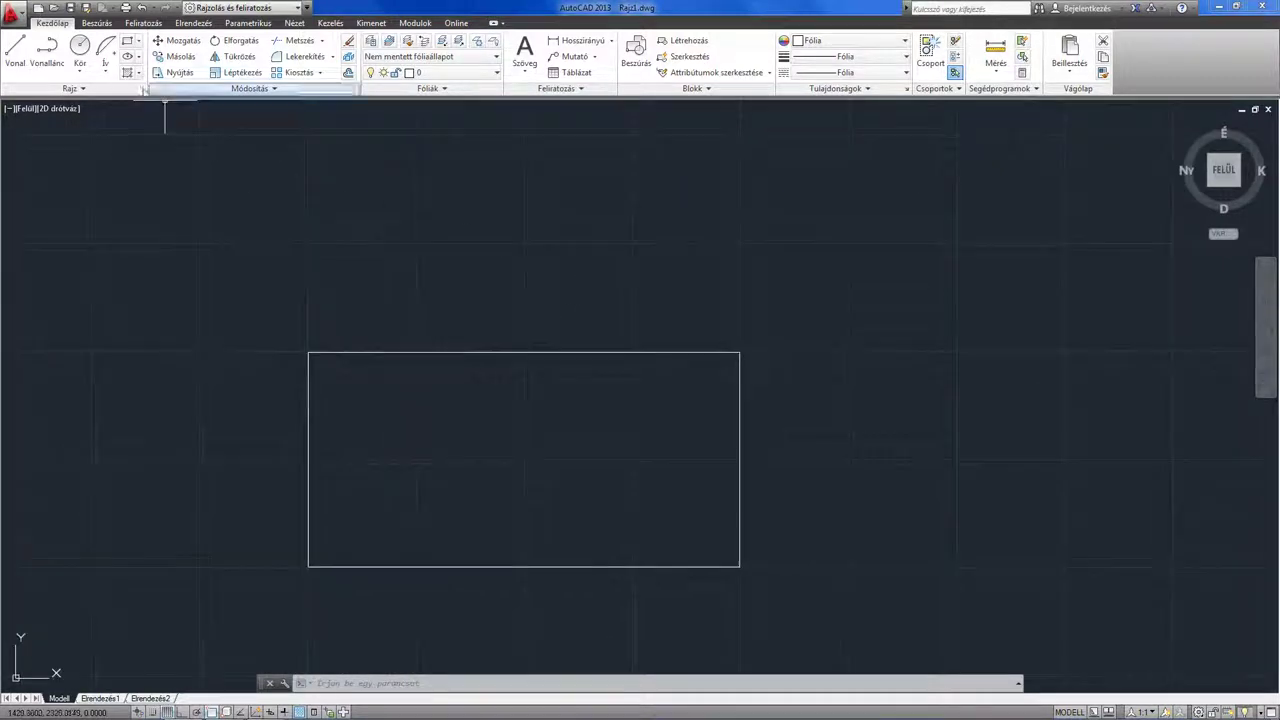
click(105, 68)
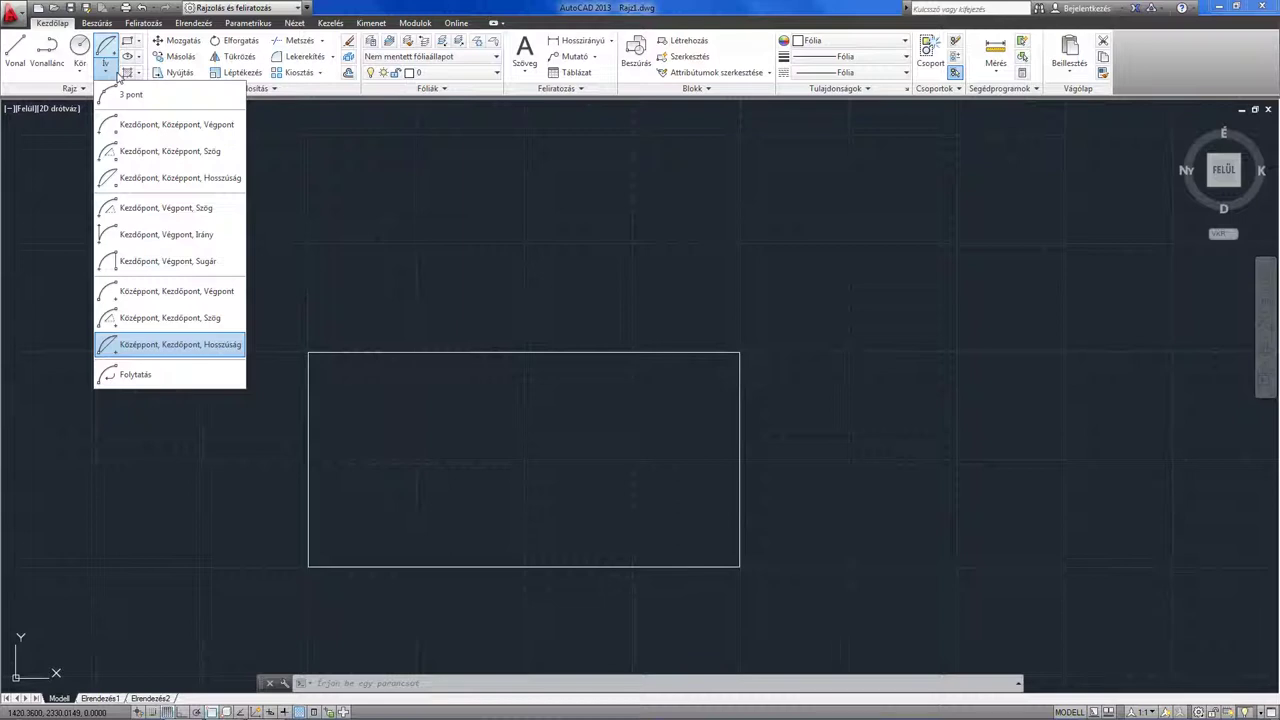